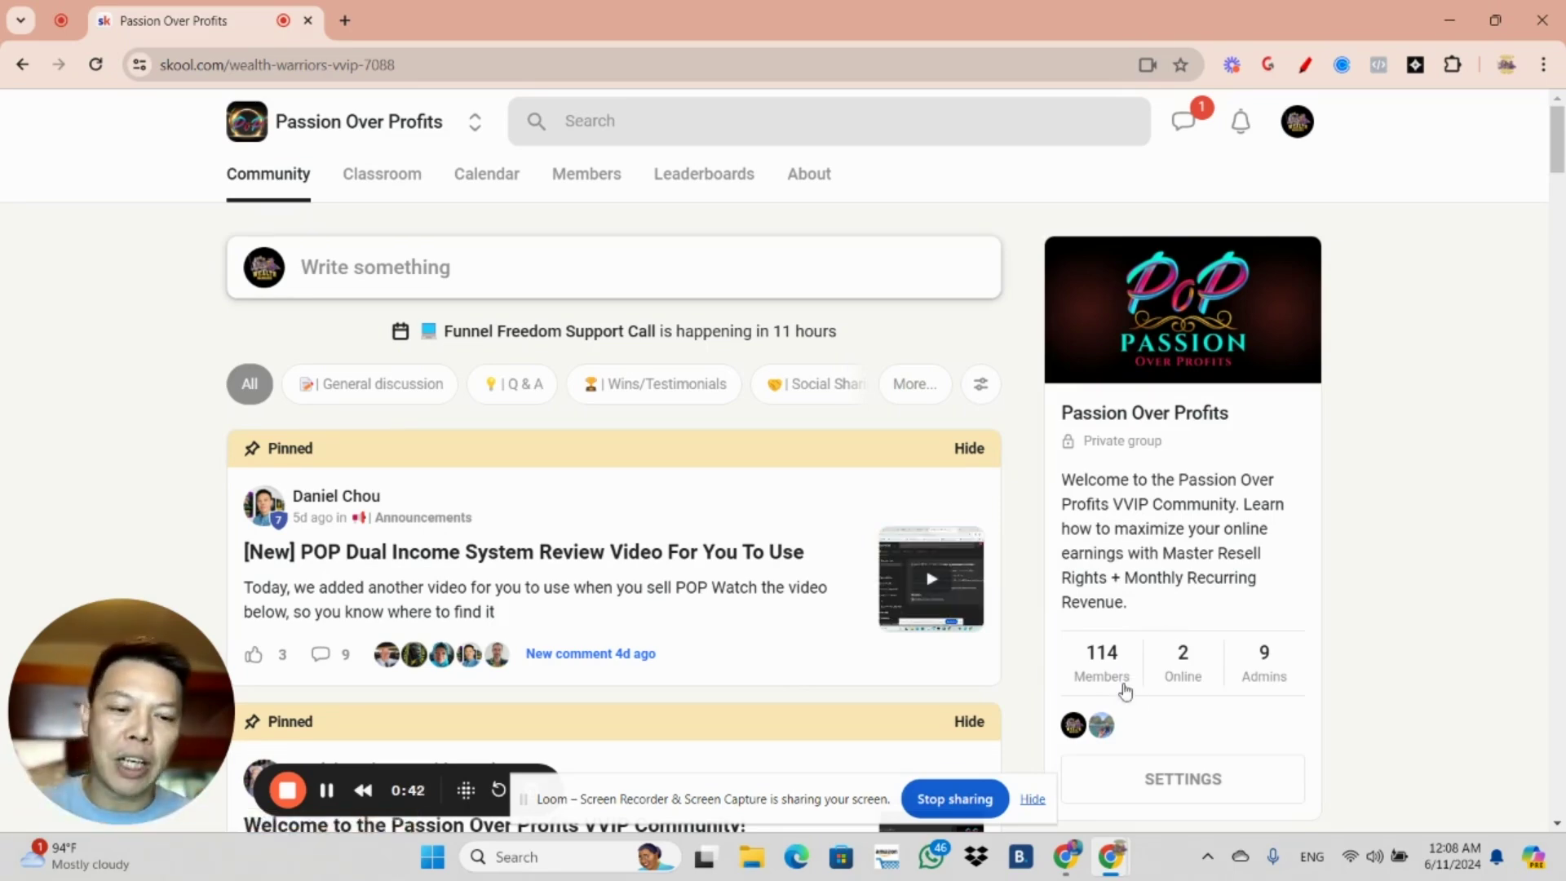
# Switch to the Instagram window showing the influence.undercover profile with 52 posts.
pyautogui.moveTo(1066, 857)
pyautogui.click(1063, 789)
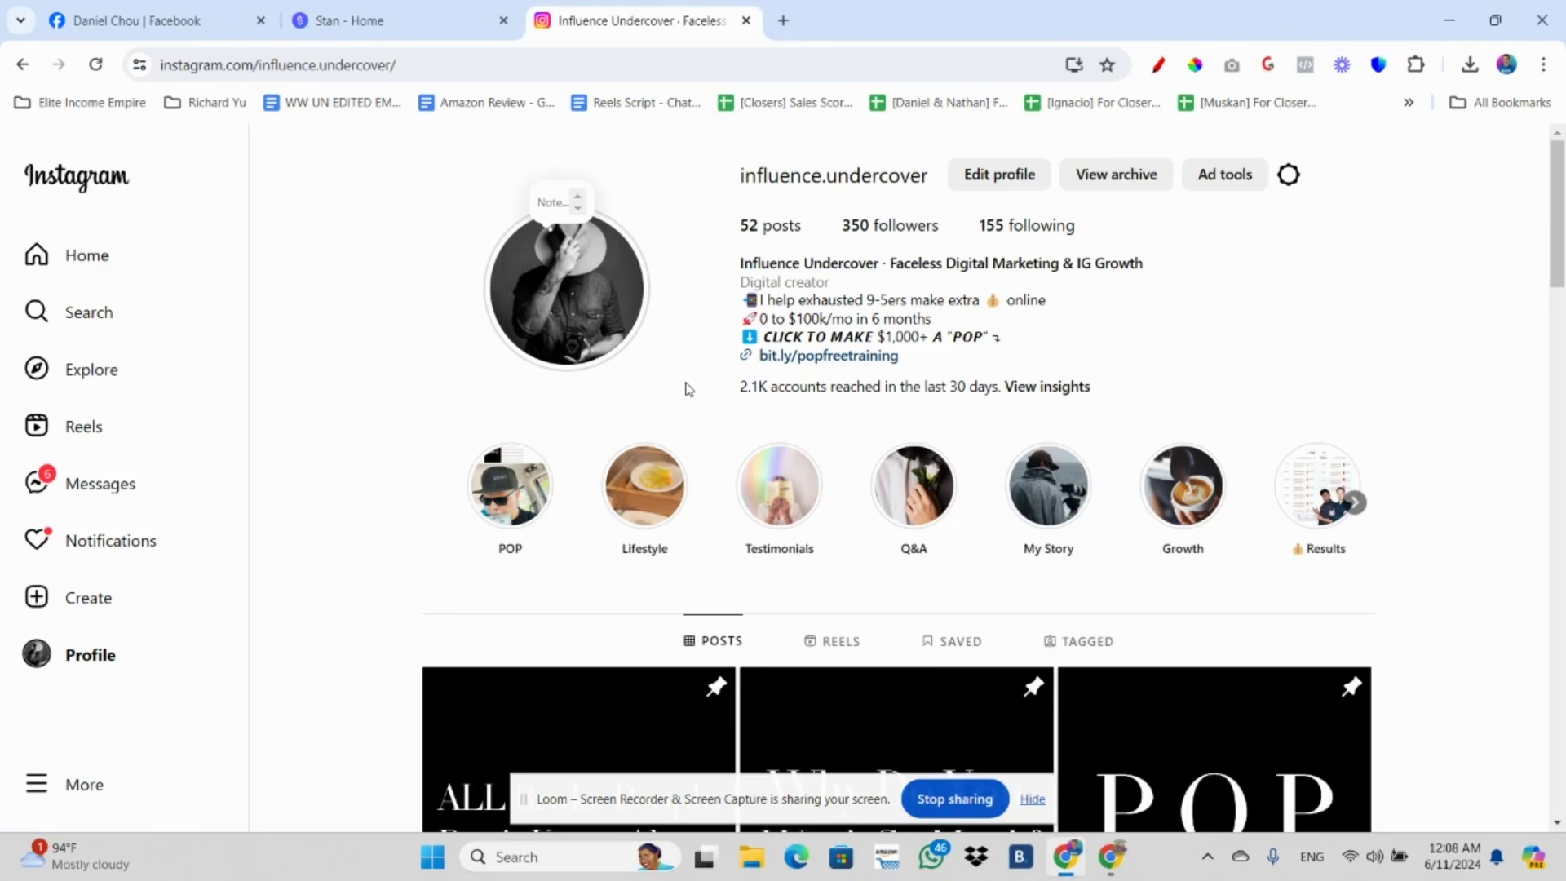
# Switch to the 'Stan - Home' tab with WealthWarriors' visits, revenue and leads.
pyautogui.click(393, 28)
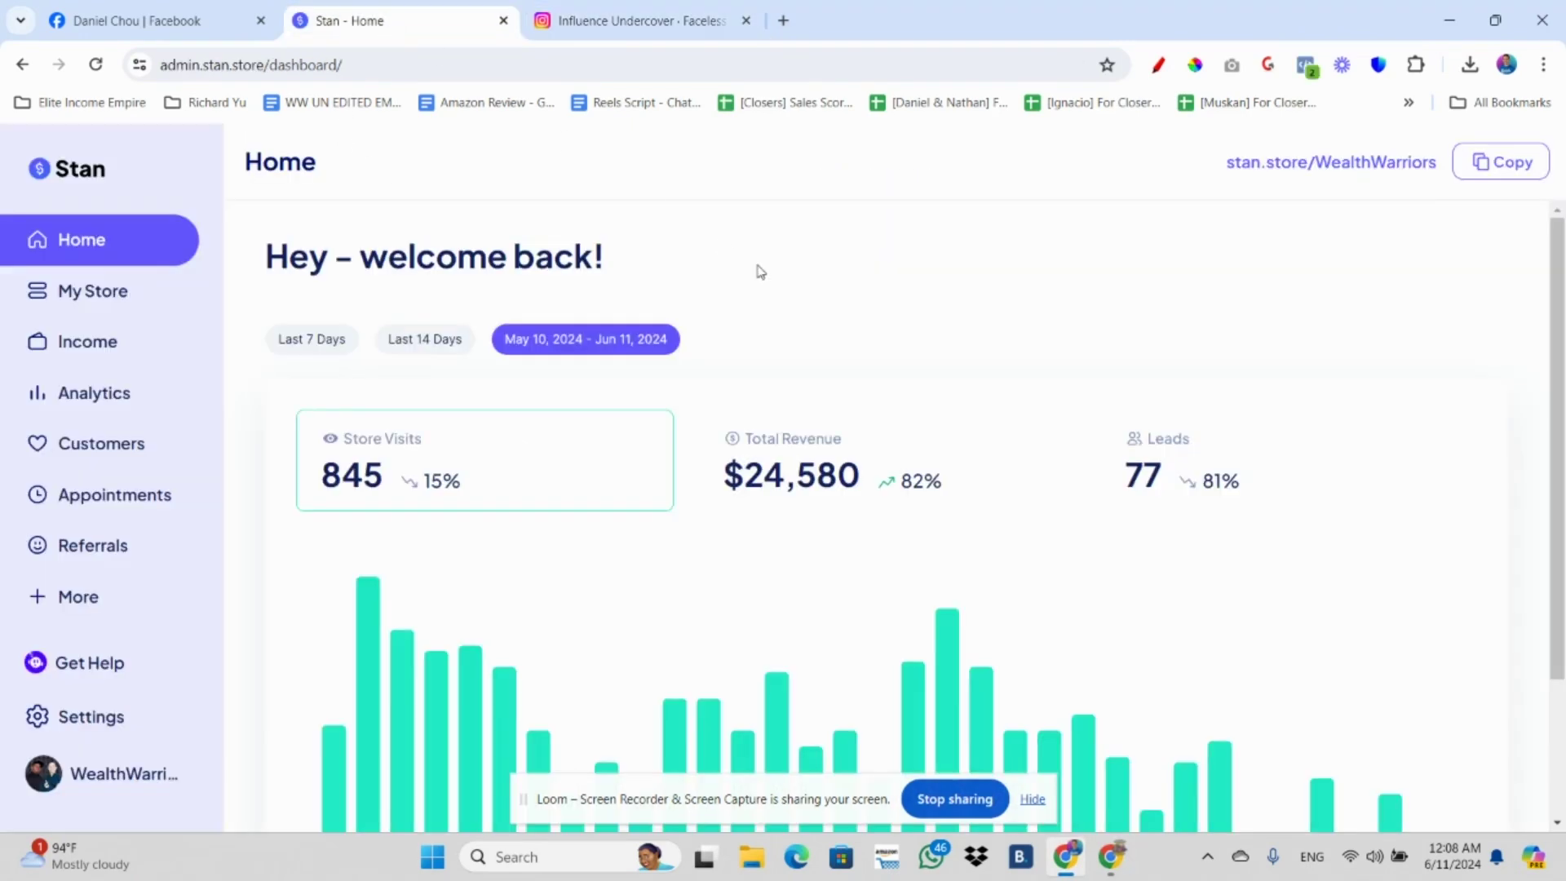
pyautogui.scroll(-1, 866, 378)
pyautogui.scroll(1, 866, 378)
pyautogui.scroll(-1, 867, 379)
pyautogui.scroll(1, 867, 379)
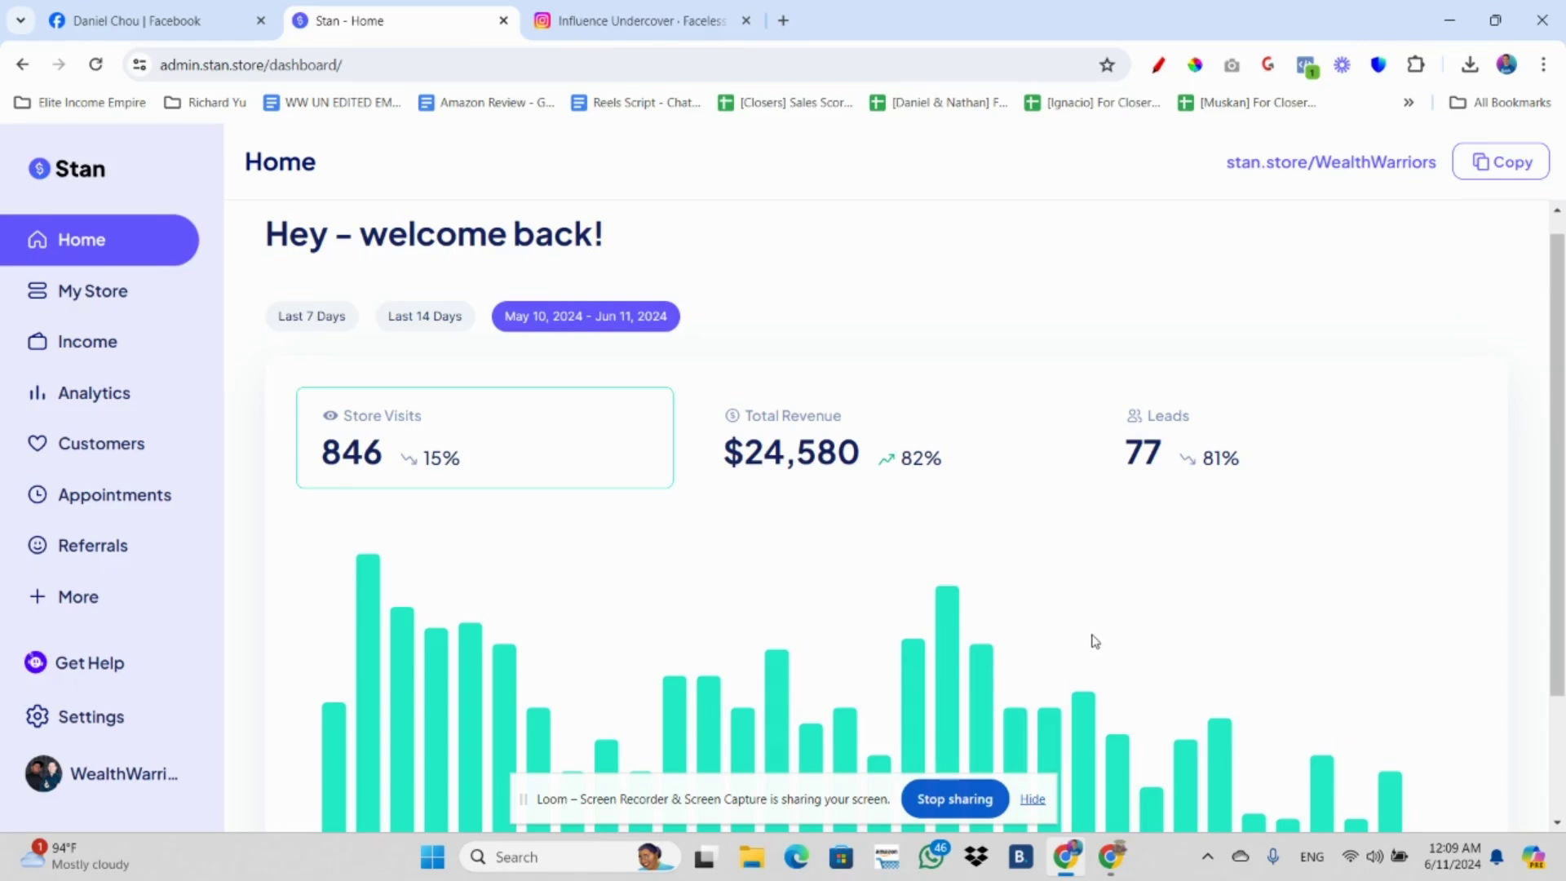
pyautogui.moveTo(1109, 857)
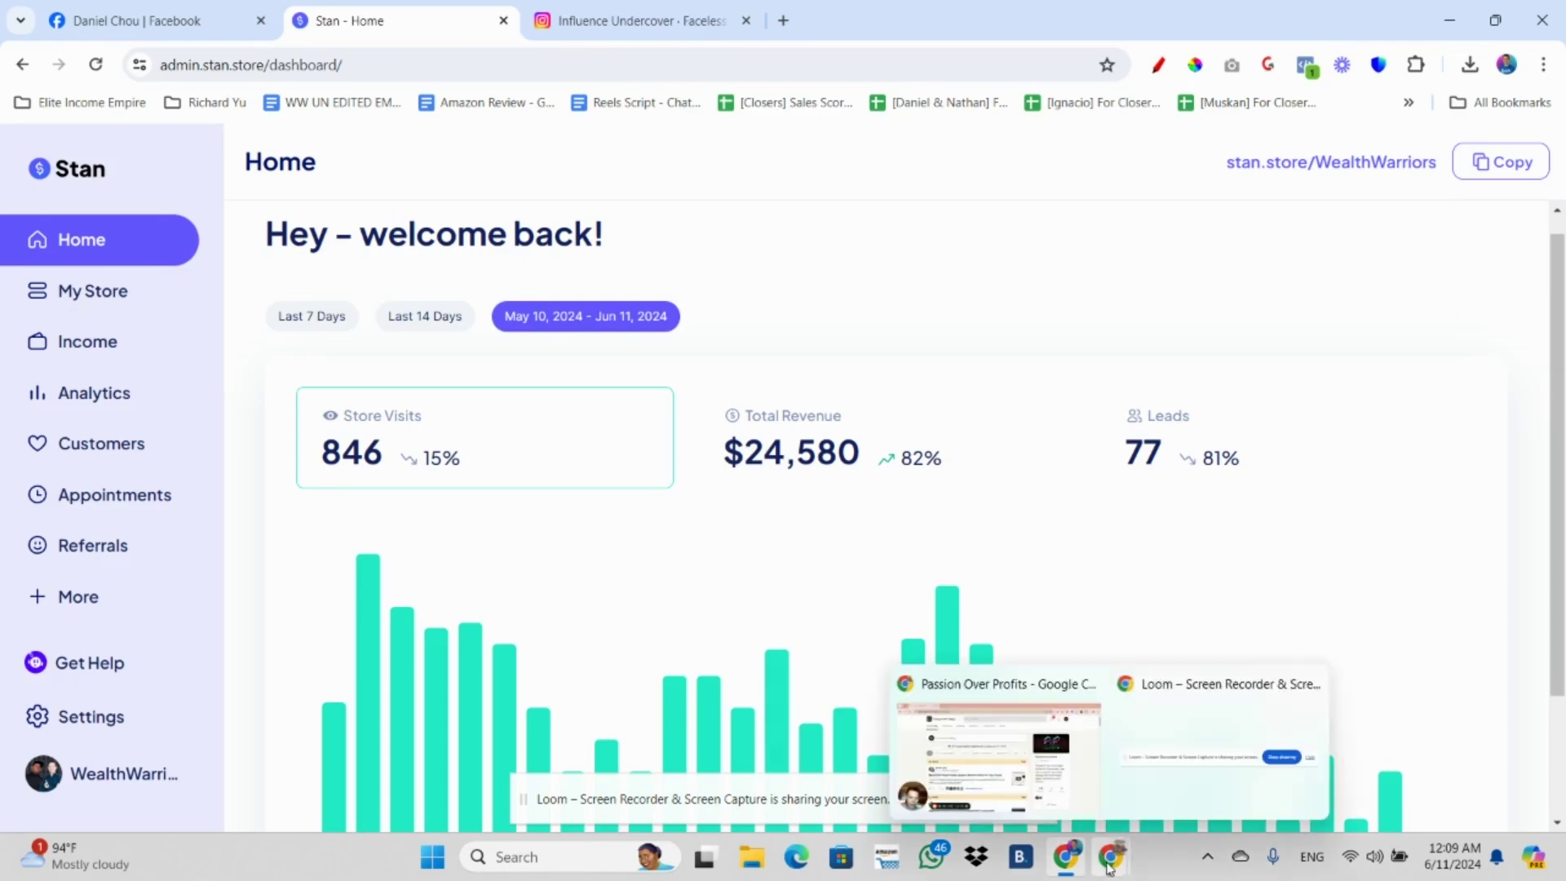
# Return to the Passion Over Profits Skool community and open the CapCut Editing course lessons.
pyautogui.click(1107, 859)
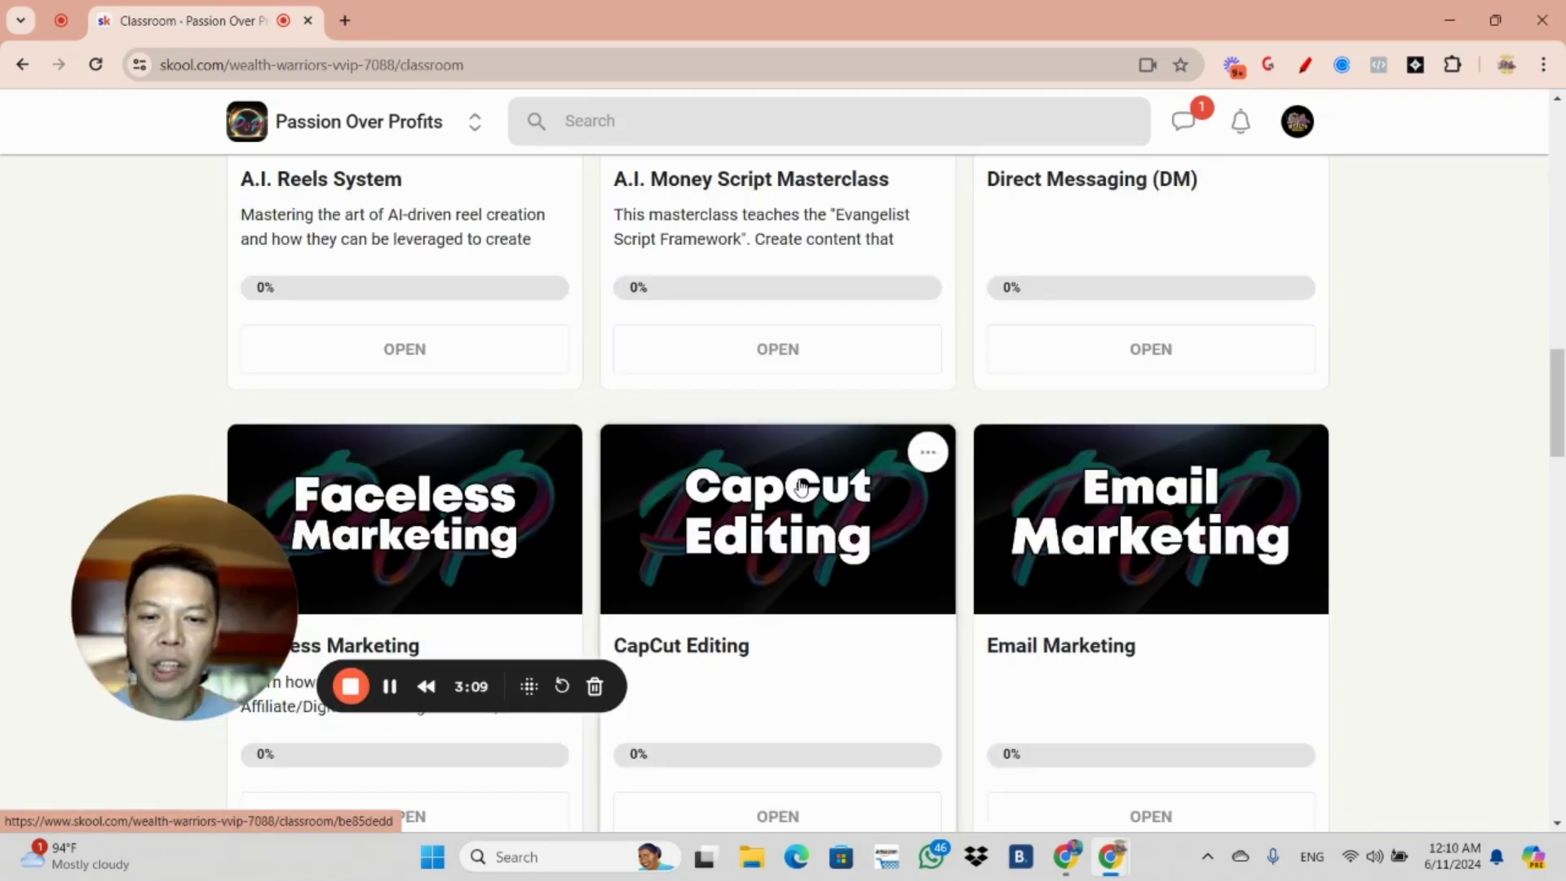
pyautogui.click(783, 513)
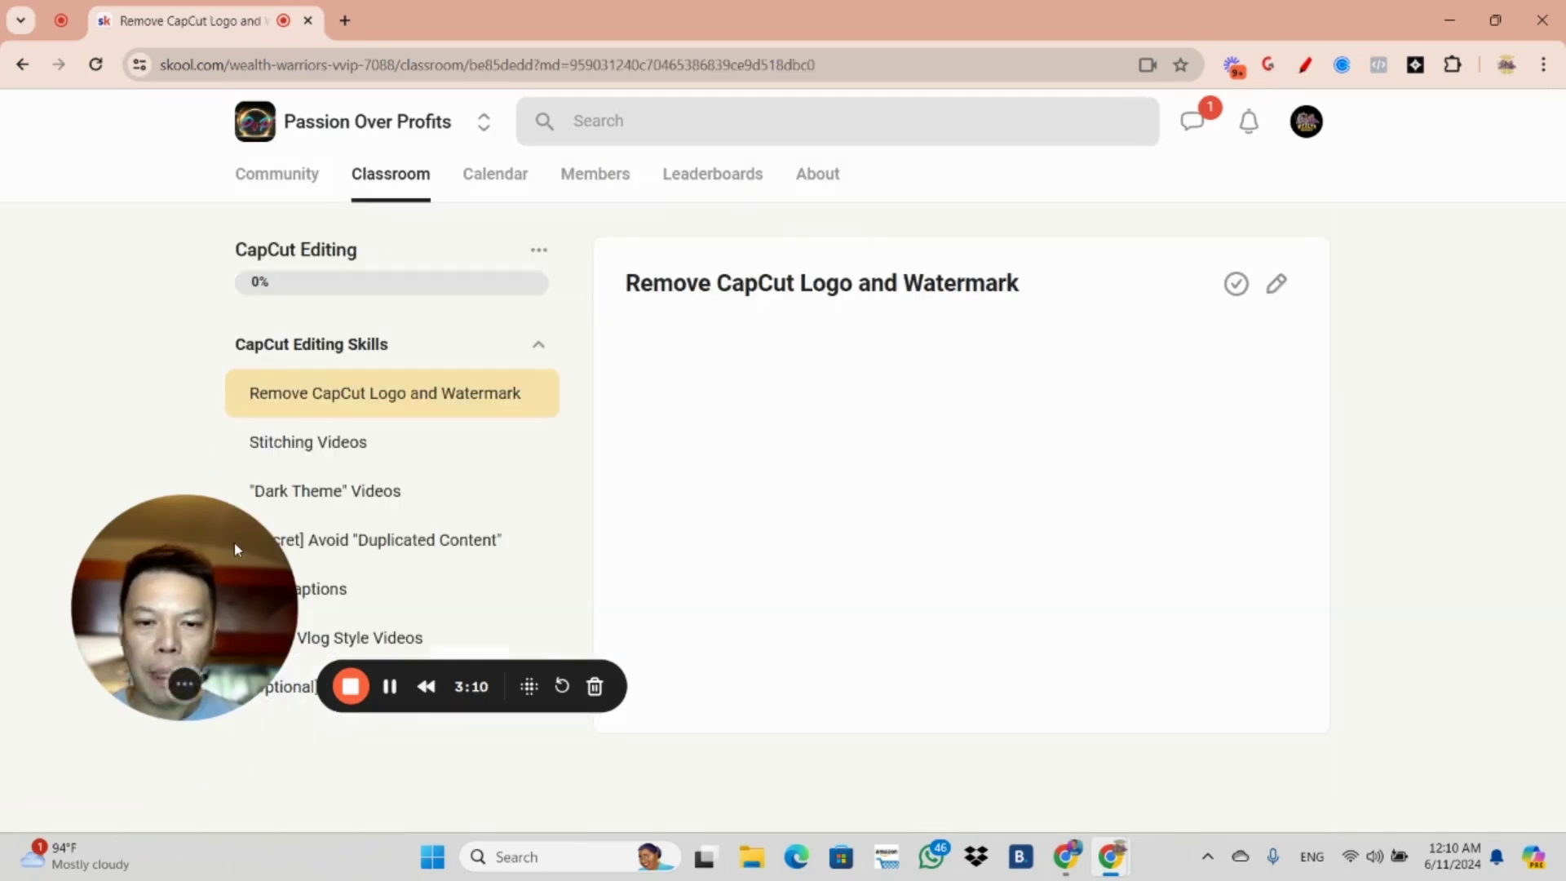
pyautogui.moveTo(188, 601)
pyautogui.mouseDown()
pyautogui.moveTo(819, 323)
pyautogui.moveTo(782, 497)
pyautogui.mouseUp()
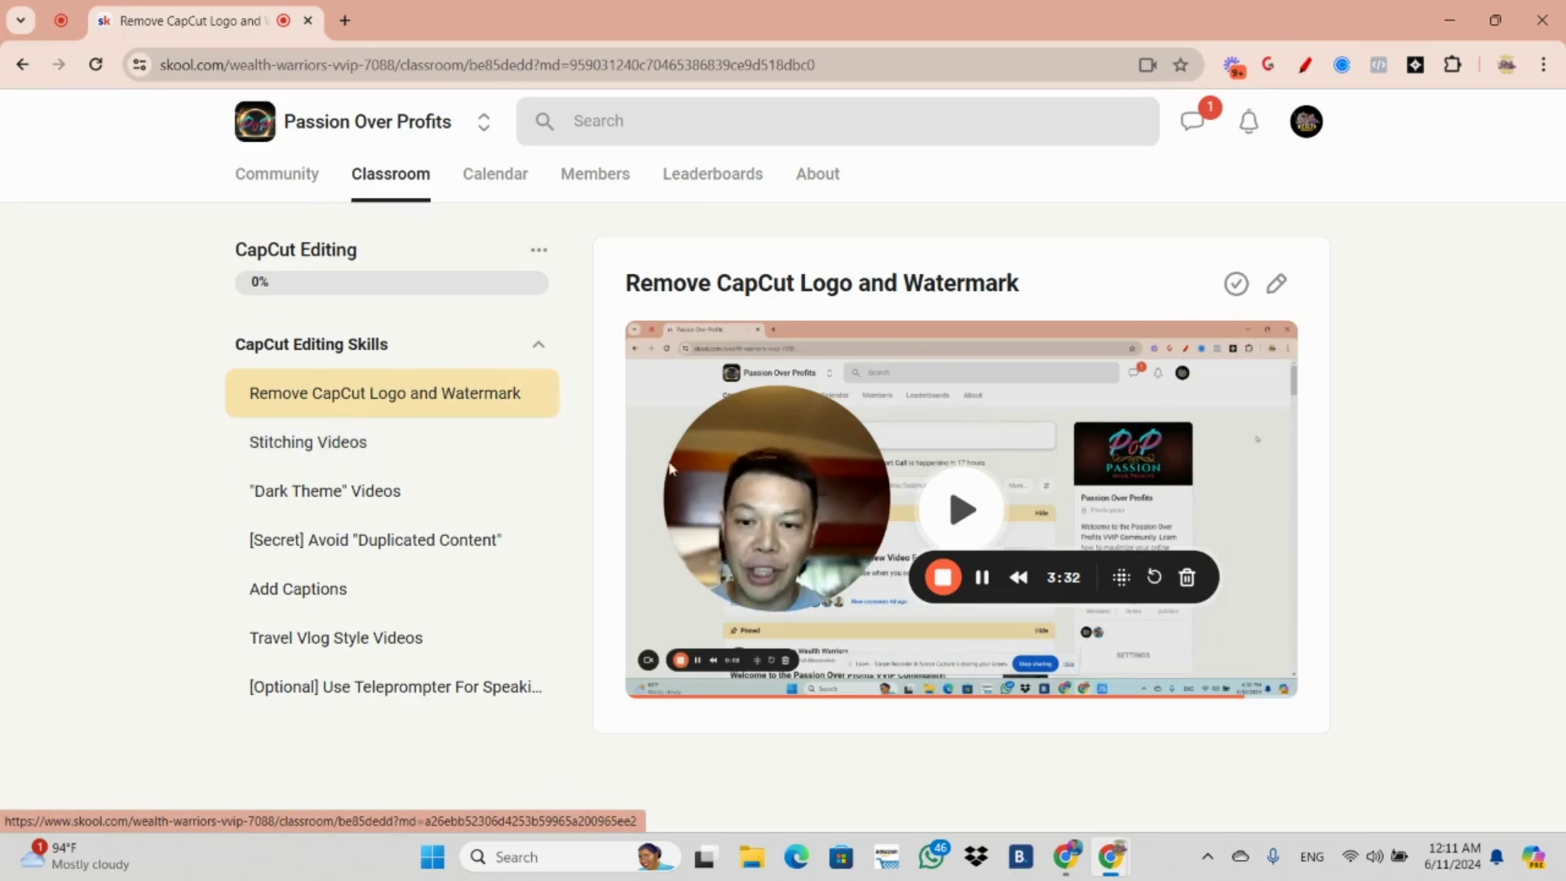
pyautogui.moveTo(777, 484); pyautogui.dragTo(684, 278)
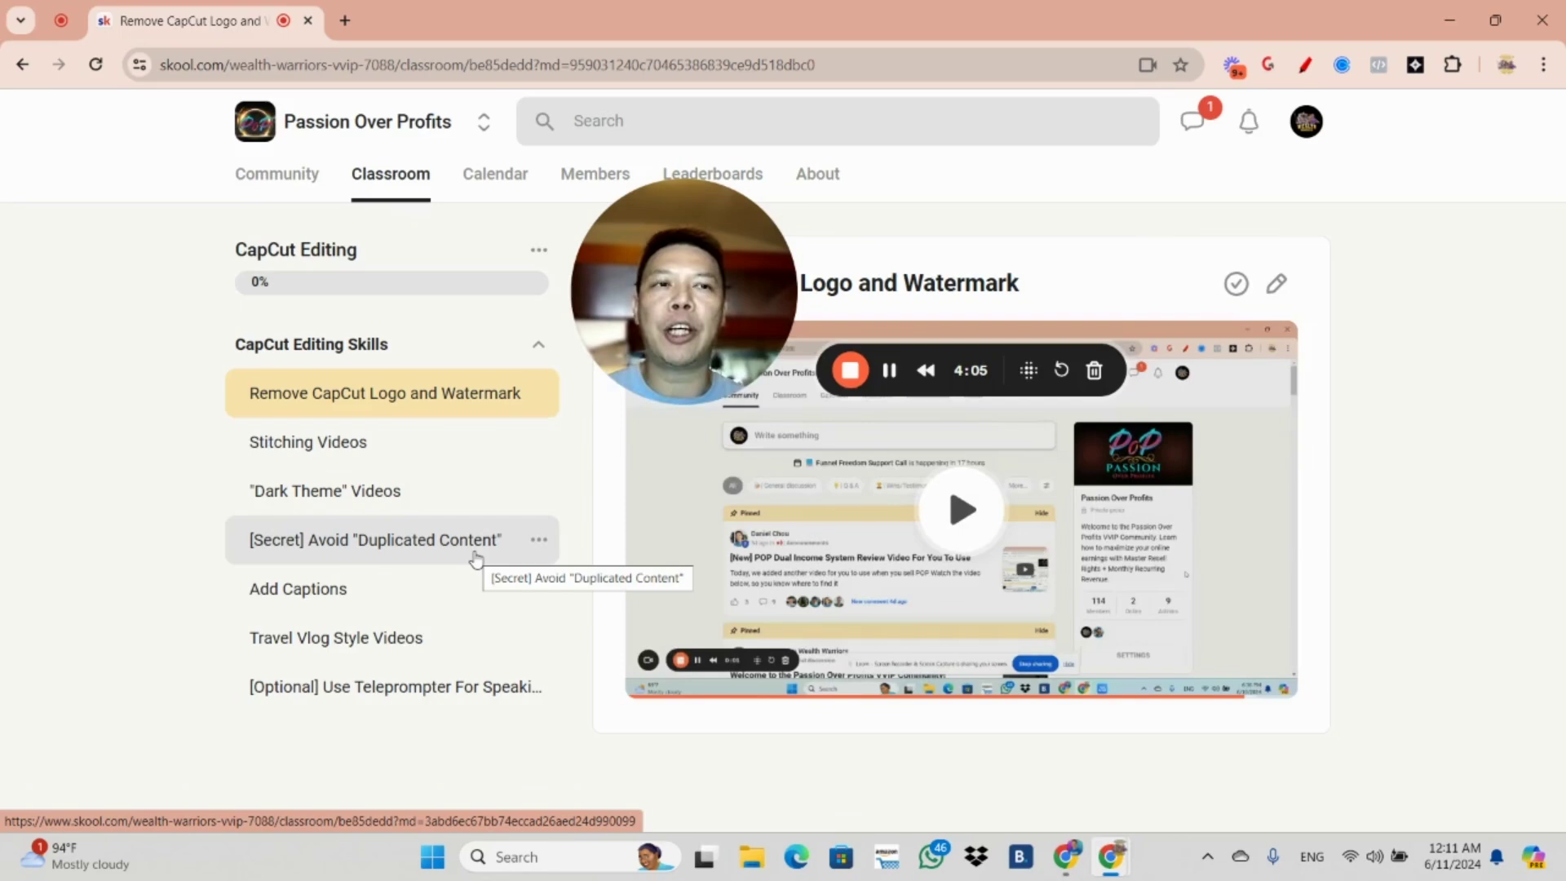
pyautogui.moveTo(721, 302); pyautogui.dragTo(711, 473)
# View the Add Captions, Travel Vlog Style Videos and optional teleprompter lessons in turn.
pyautogui.click(368, 589)
pyautogui.click(353, 657)
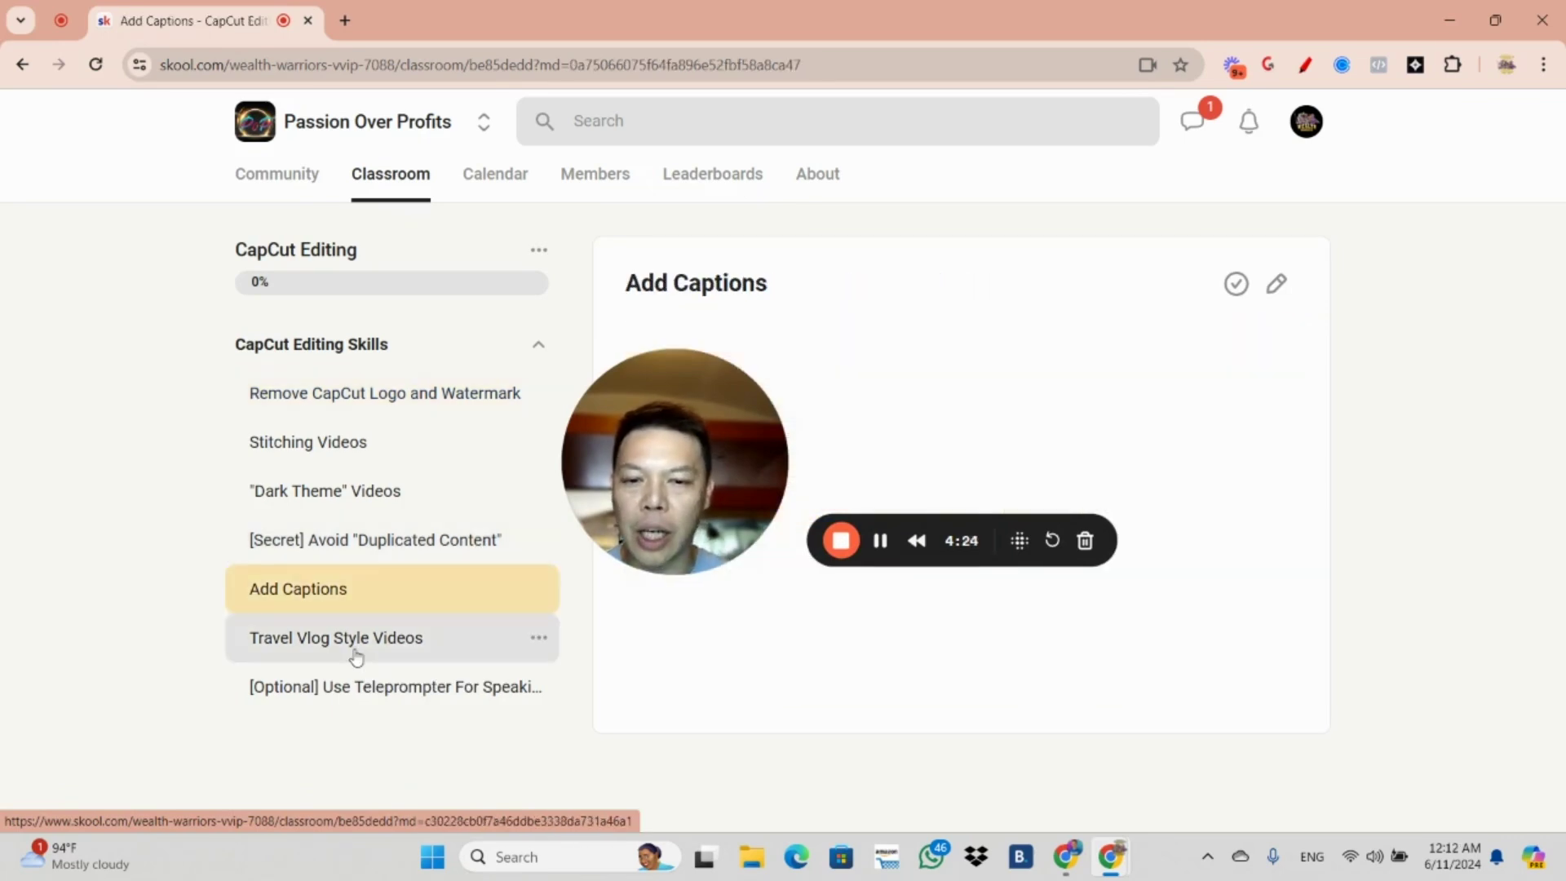
pyautogui.moveTo(624, 432); pyautogui.dragTo(657, 579)
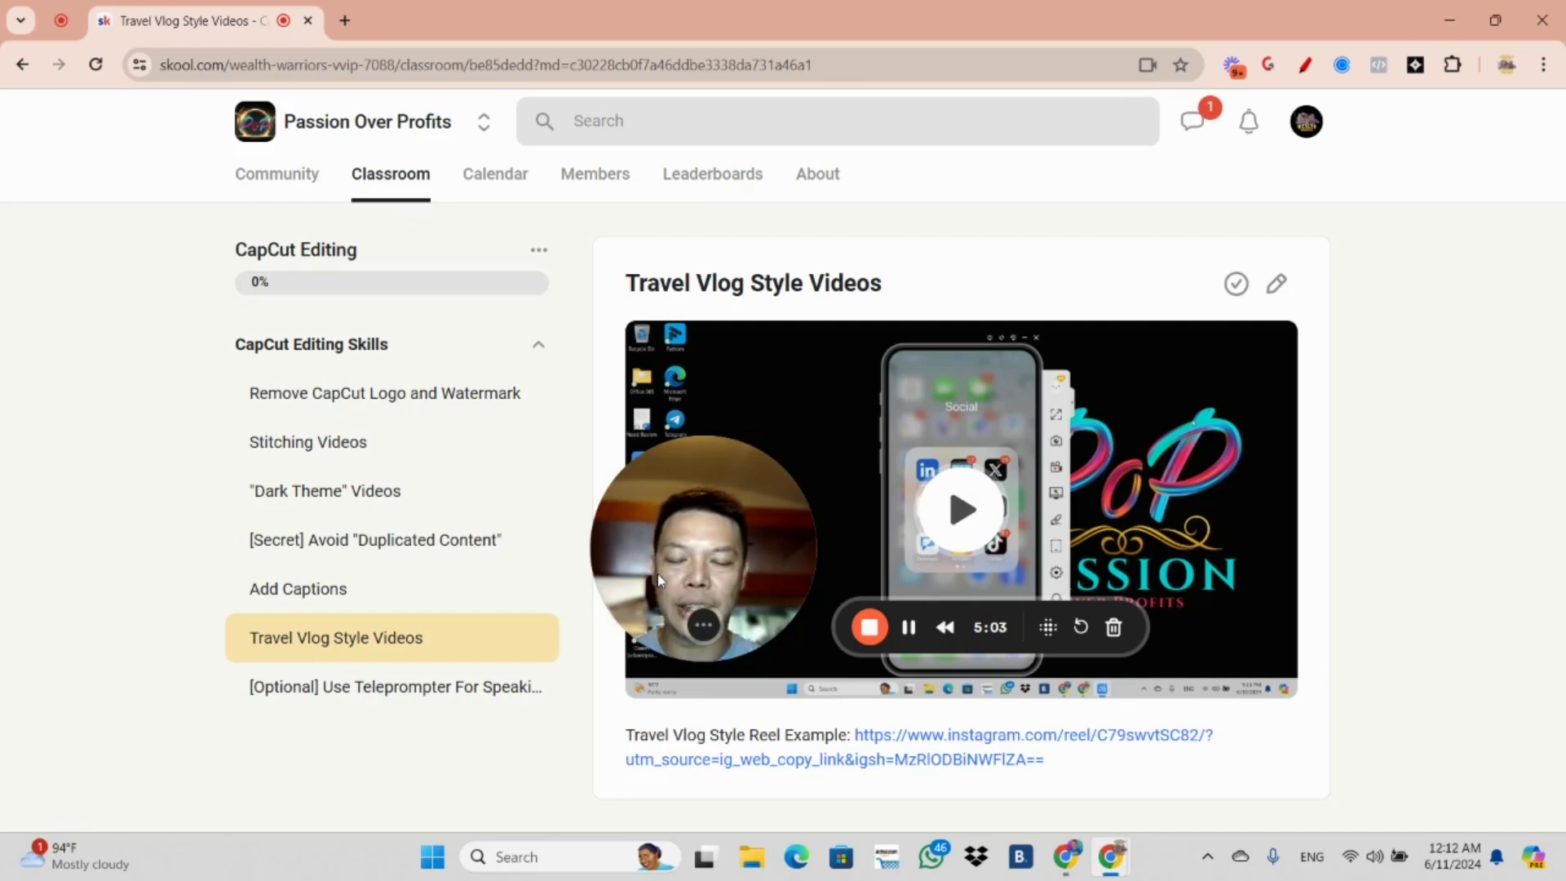
pyautogui.click(375, 696)
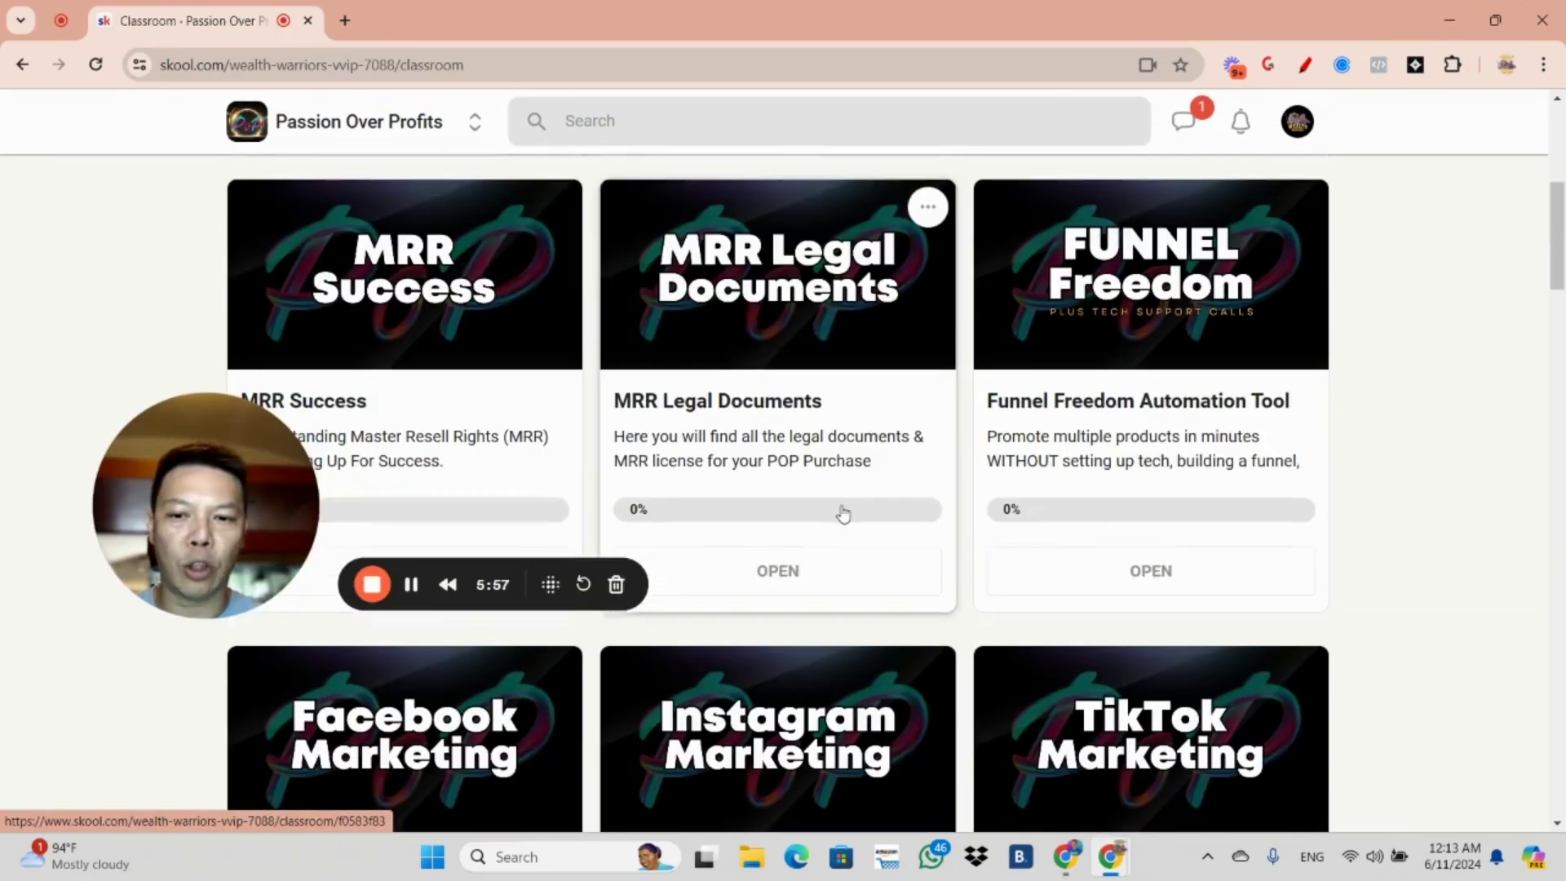
pyautogui.scroll(-1, 842, 514)
pyautogui.scroll(-1, 843, 514)
pyautogui.scroll(-1, 842, 514)
pyautogui.scroll(-1, 841, 514)
pyautogui.scroll(-1, 841, 514)
pyautogui.scroll(4, 842, 514)
pyautogui.scroll(1, 842, 513)
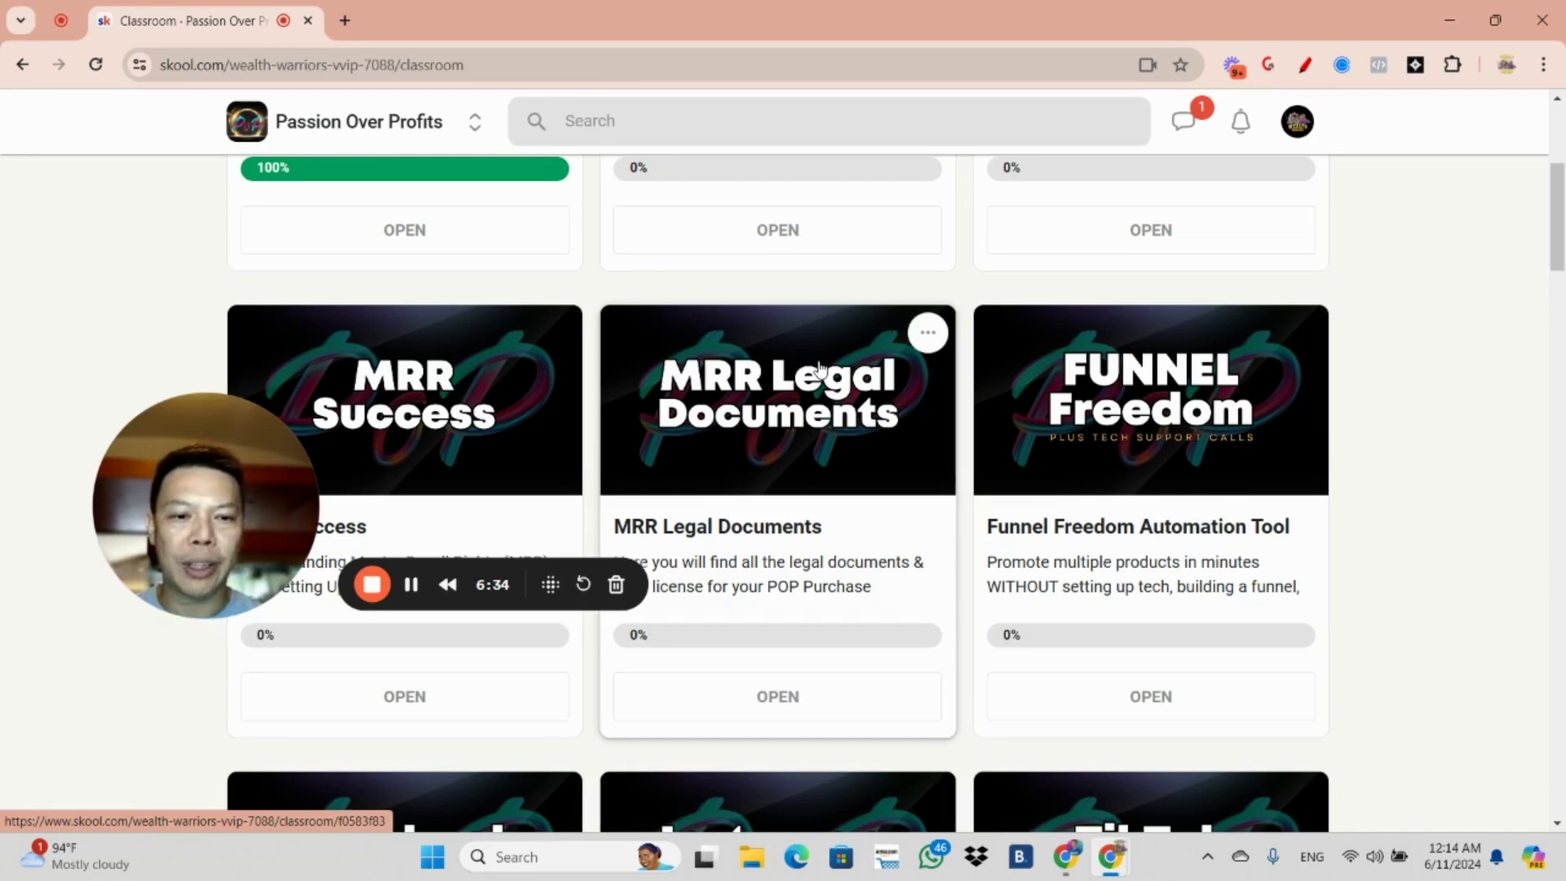
pyautogui.scroll(-1, 820, 367)
pyautogui.scroll(-1, 820, 366)
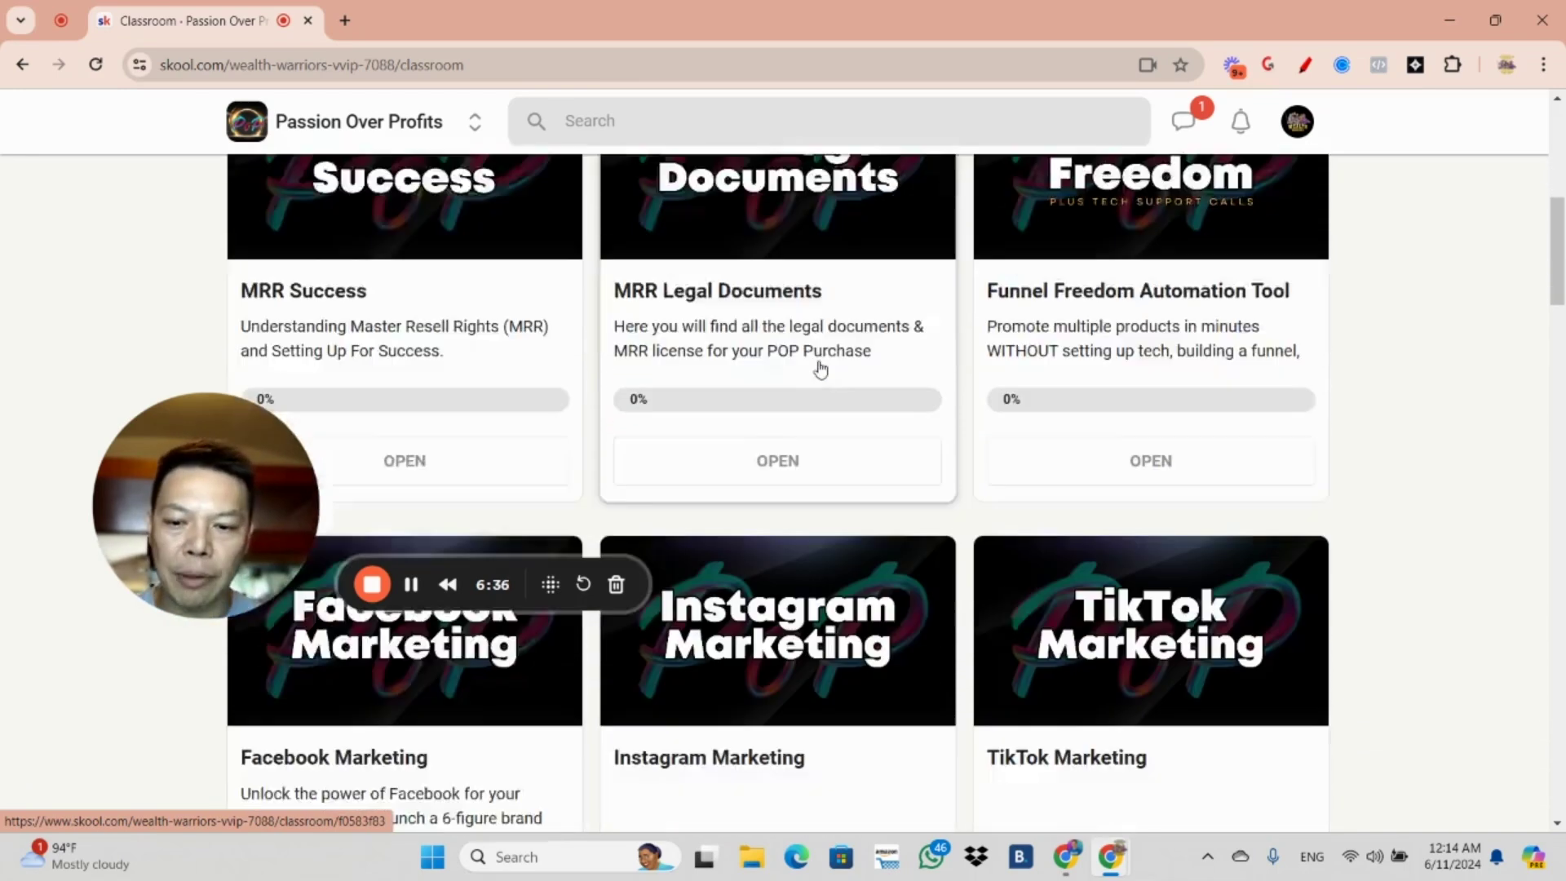
pyautogui.scroll(-2, 820, 368)
# Scroll the Classroom grid down to the A.I. Reels System, Faceless Marketing and CapCut Editing cards.
pyautogui.moveTo(218, 519); pyautogui.dragTo(213, 702)
pyautogui.moveTo(1151, 630)
pyautogui.scroll(-1, 1081, 423)
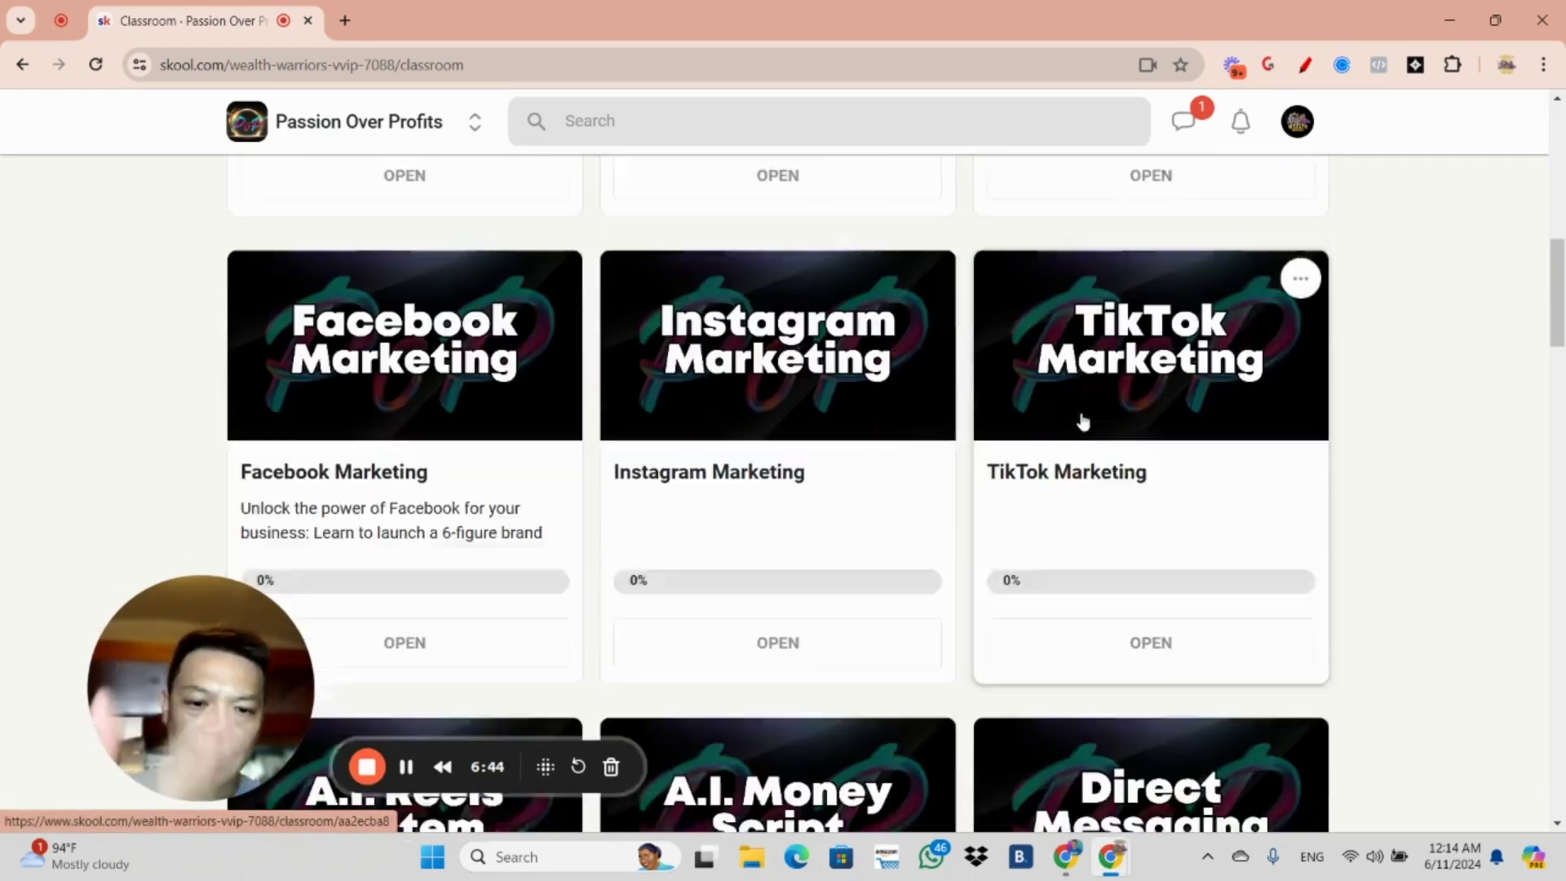
pyautogui.scroll(-1, 1082, 422)
pyautogui.scroll(-2, 1081, 422)
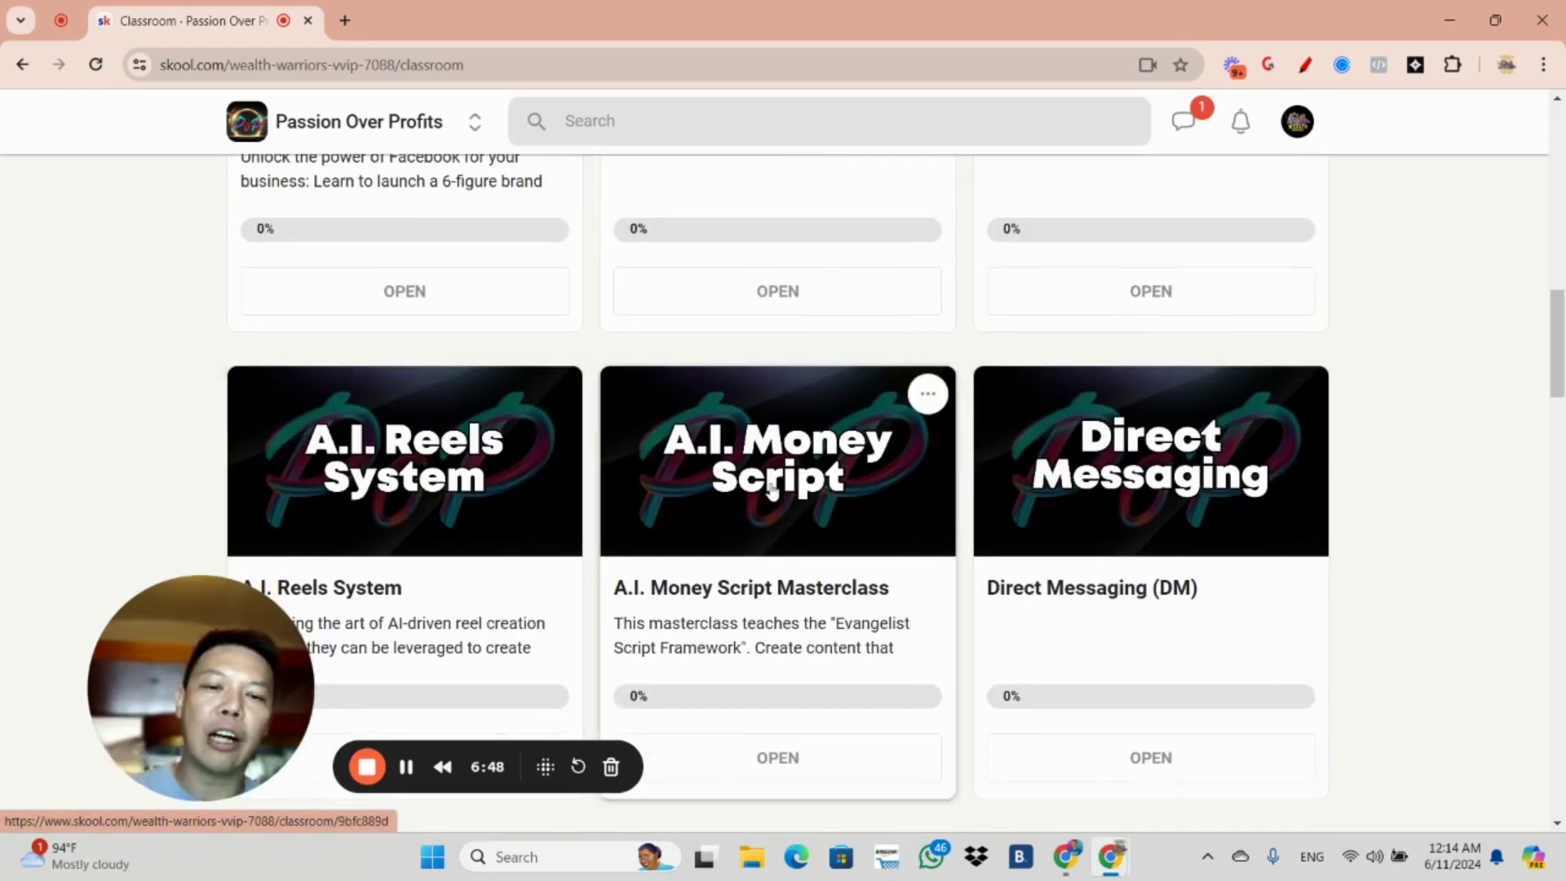
pyautogui.scroll(-2, 780, 481)
pyautogui.scroll(-3, 1106, 364)
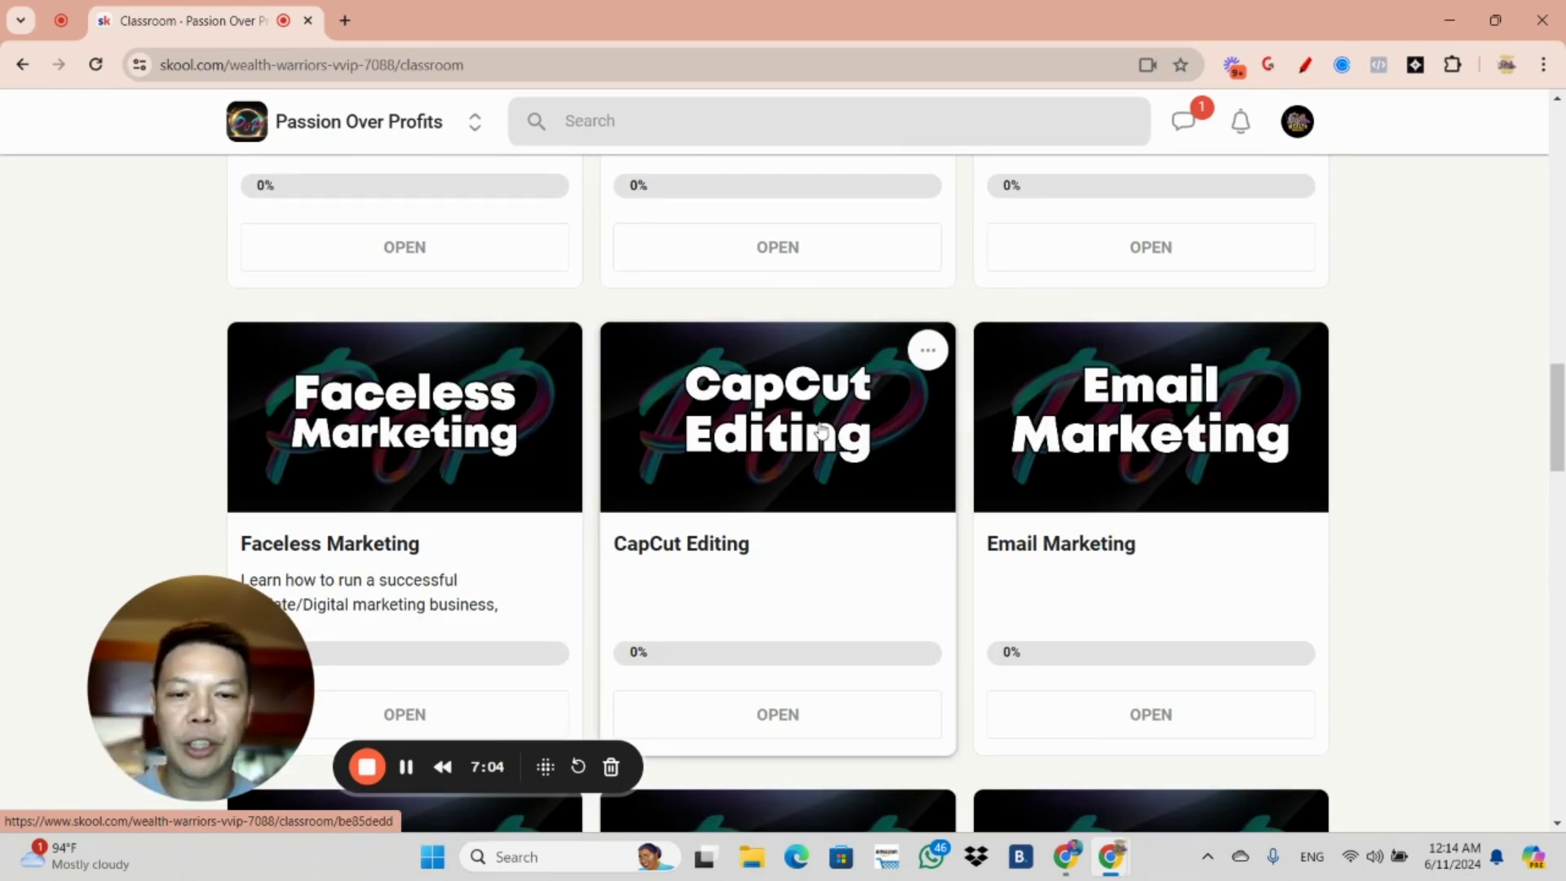
pyautogui.scroll(-2, 820, 430)
pyautogui.scroll(-2, 810, 434)
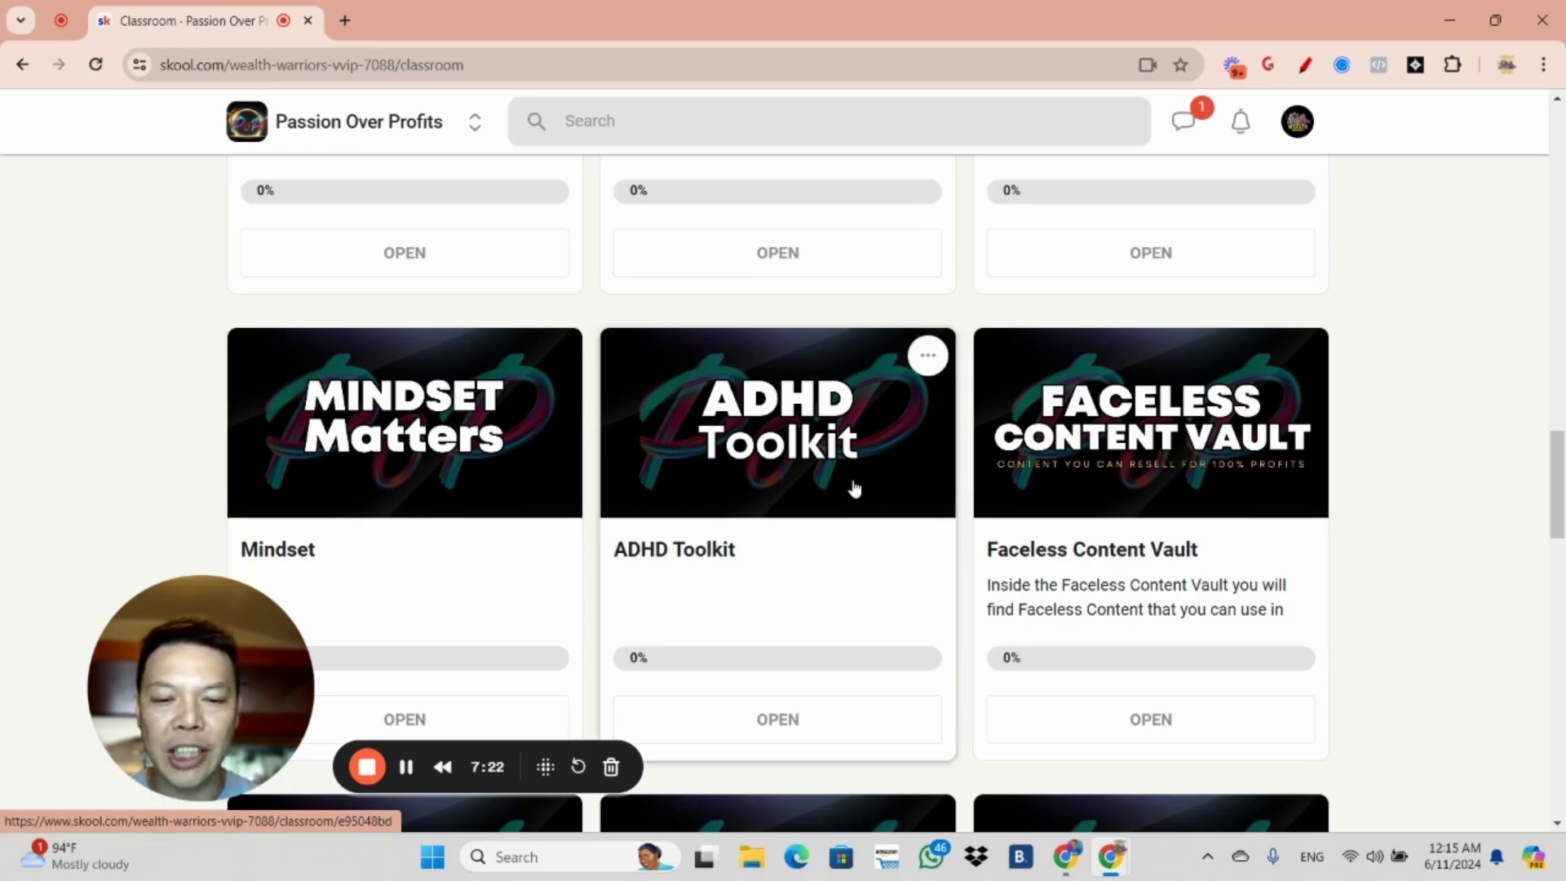
pyautogui.scroll(-1, 861, 471)
pyautogui.scroll(2, 1173, 386)
pyautogui.scroll(2, 1172, 387)
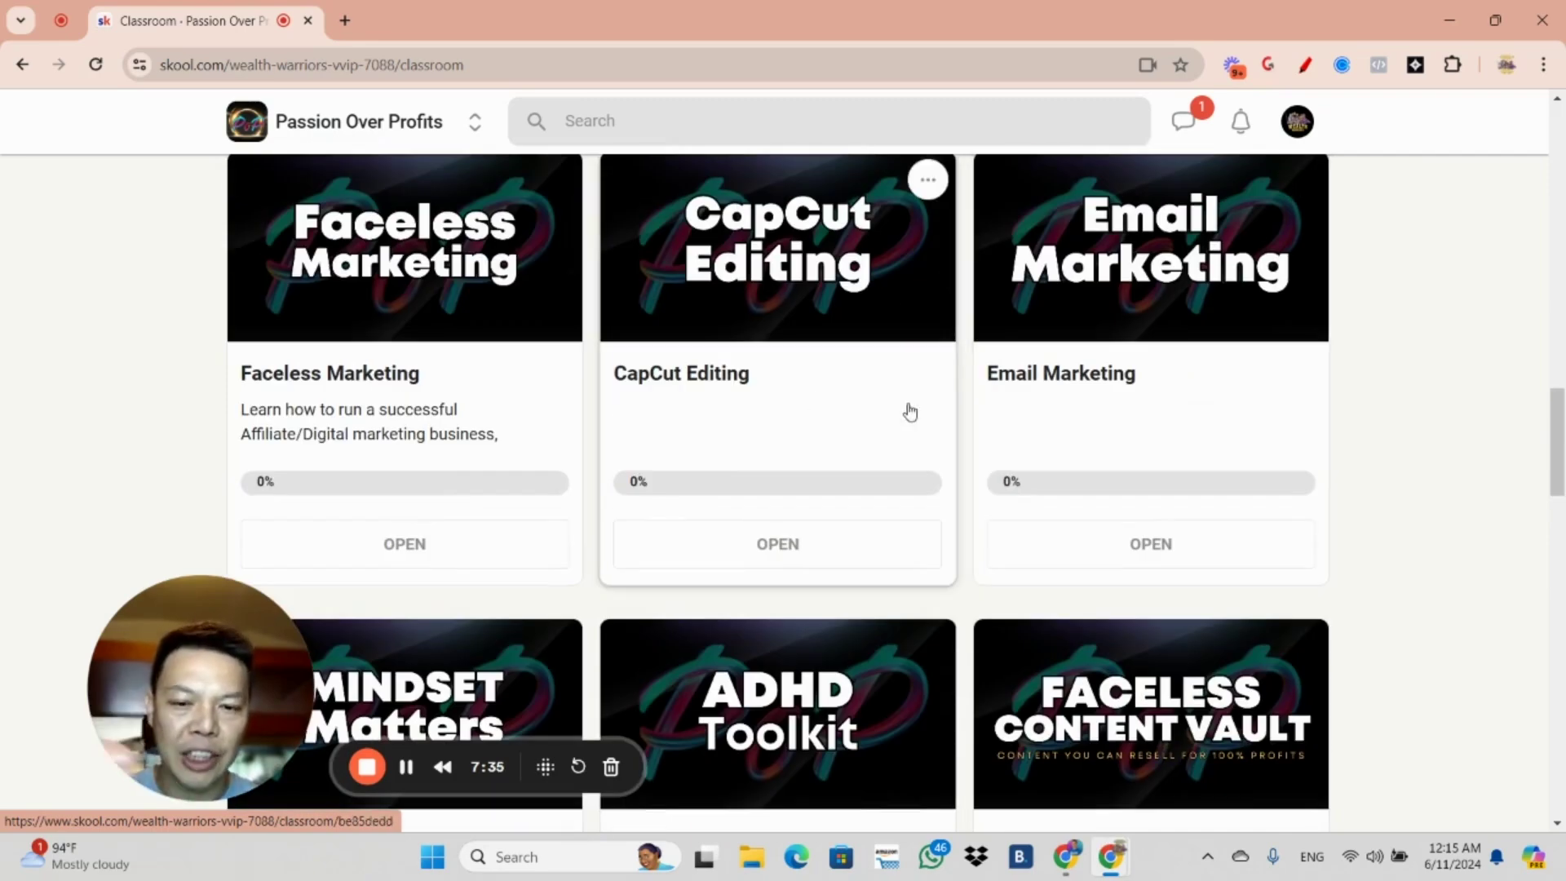
pyautogui.scroll(-3, 813, 253)
pyautogui.scroll(-1, 812, 253)
pyautogui.scroll(-1, 812, 254)
pyautogui.scroll(-1, 813, 254)
pyautogui.scroll(-3, 813, 254)
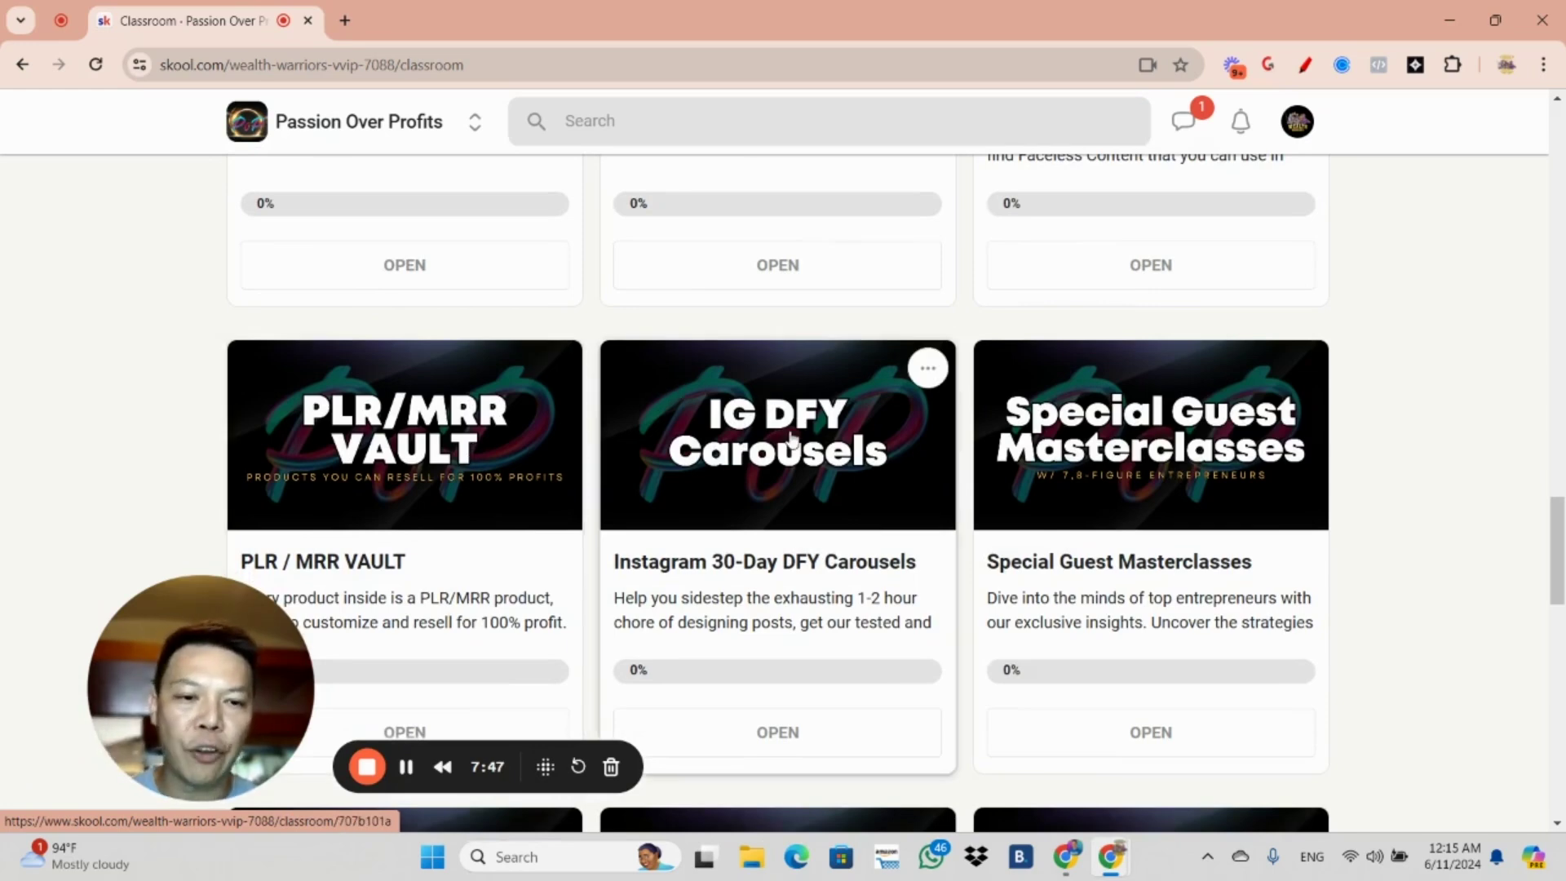
pyautogui.scroll(-2, 792, 442)
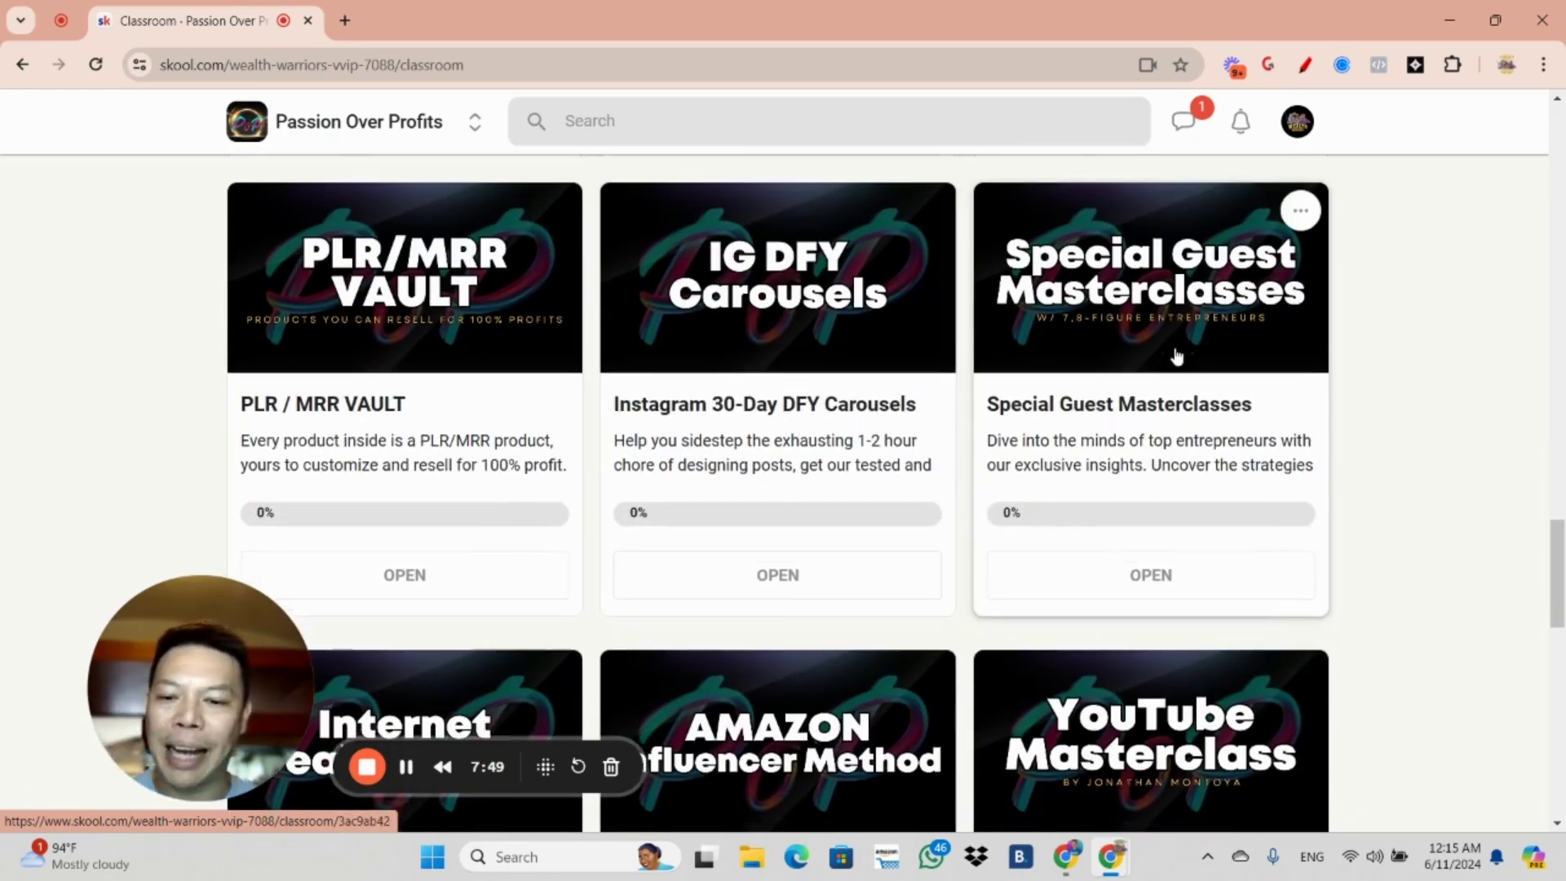
pyautogui.scroll(-2, 1175, 355)
pyautogui.scroll(-2, 823, 495)
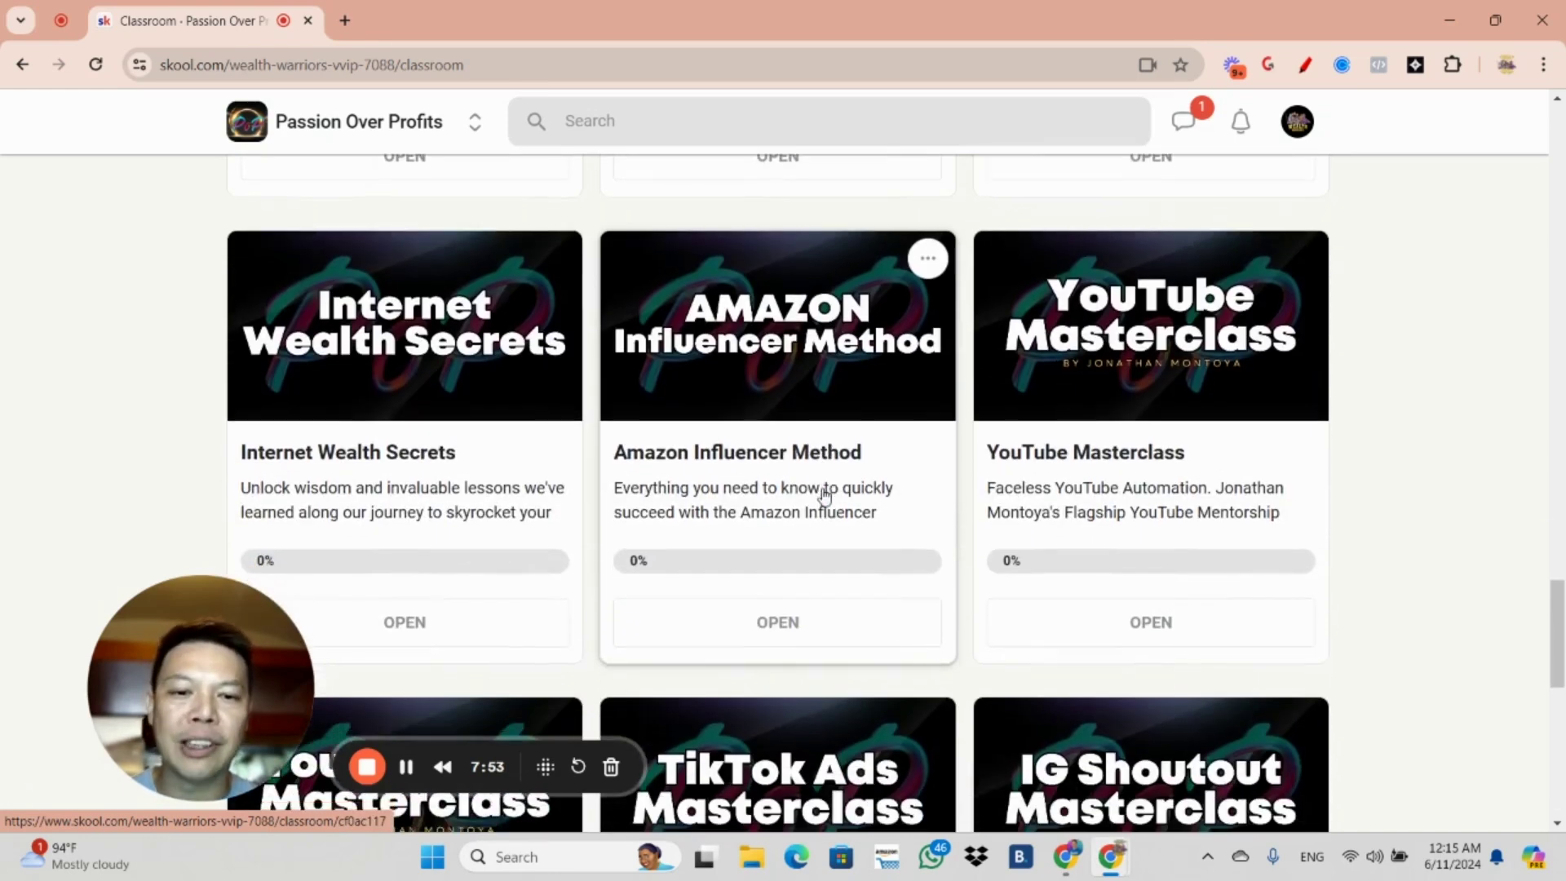
pyautogui.scroll(-1, 823, 494)
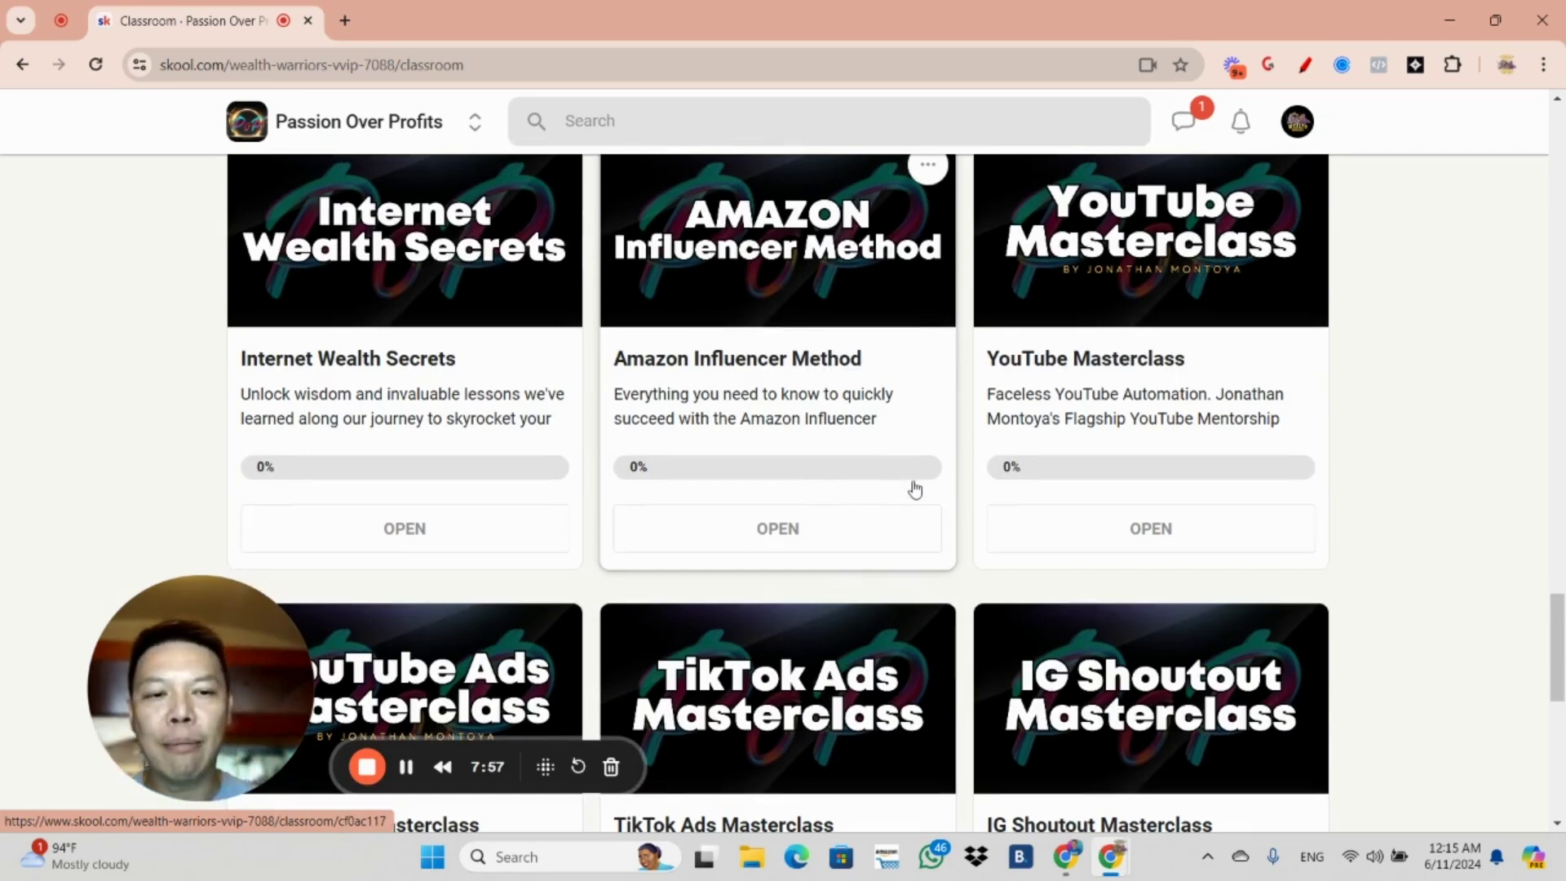
pyautogui.scroll(-2, 1244, 379)
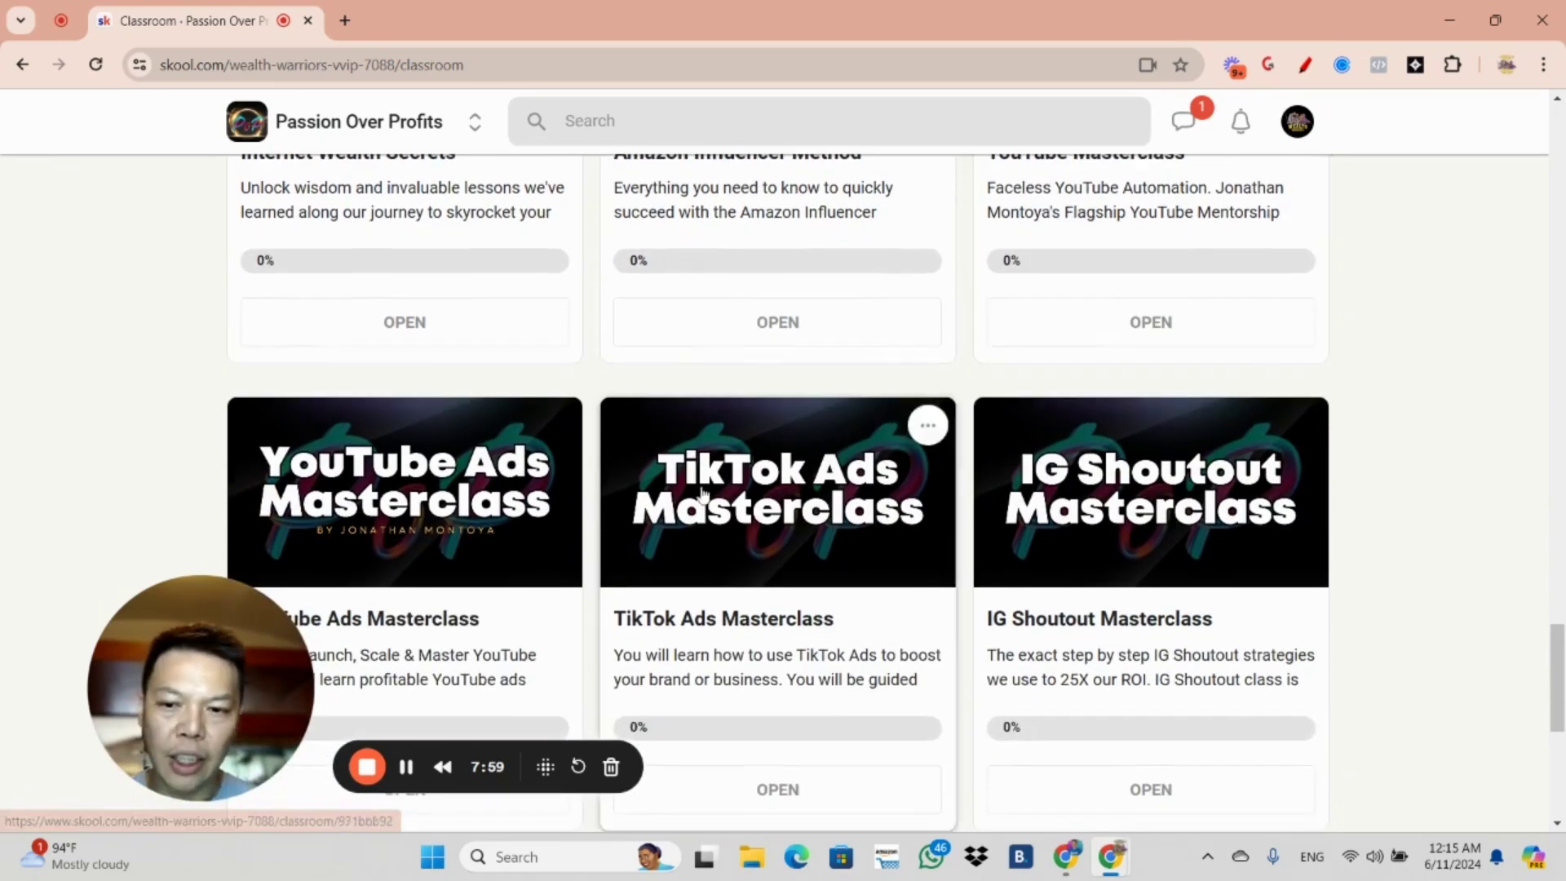
pyautogui.scroll(-1, 810, 541)
pyautogui.scroll(-2, 1205, 410)
pyautogui.scroll(8, 1204, 410)
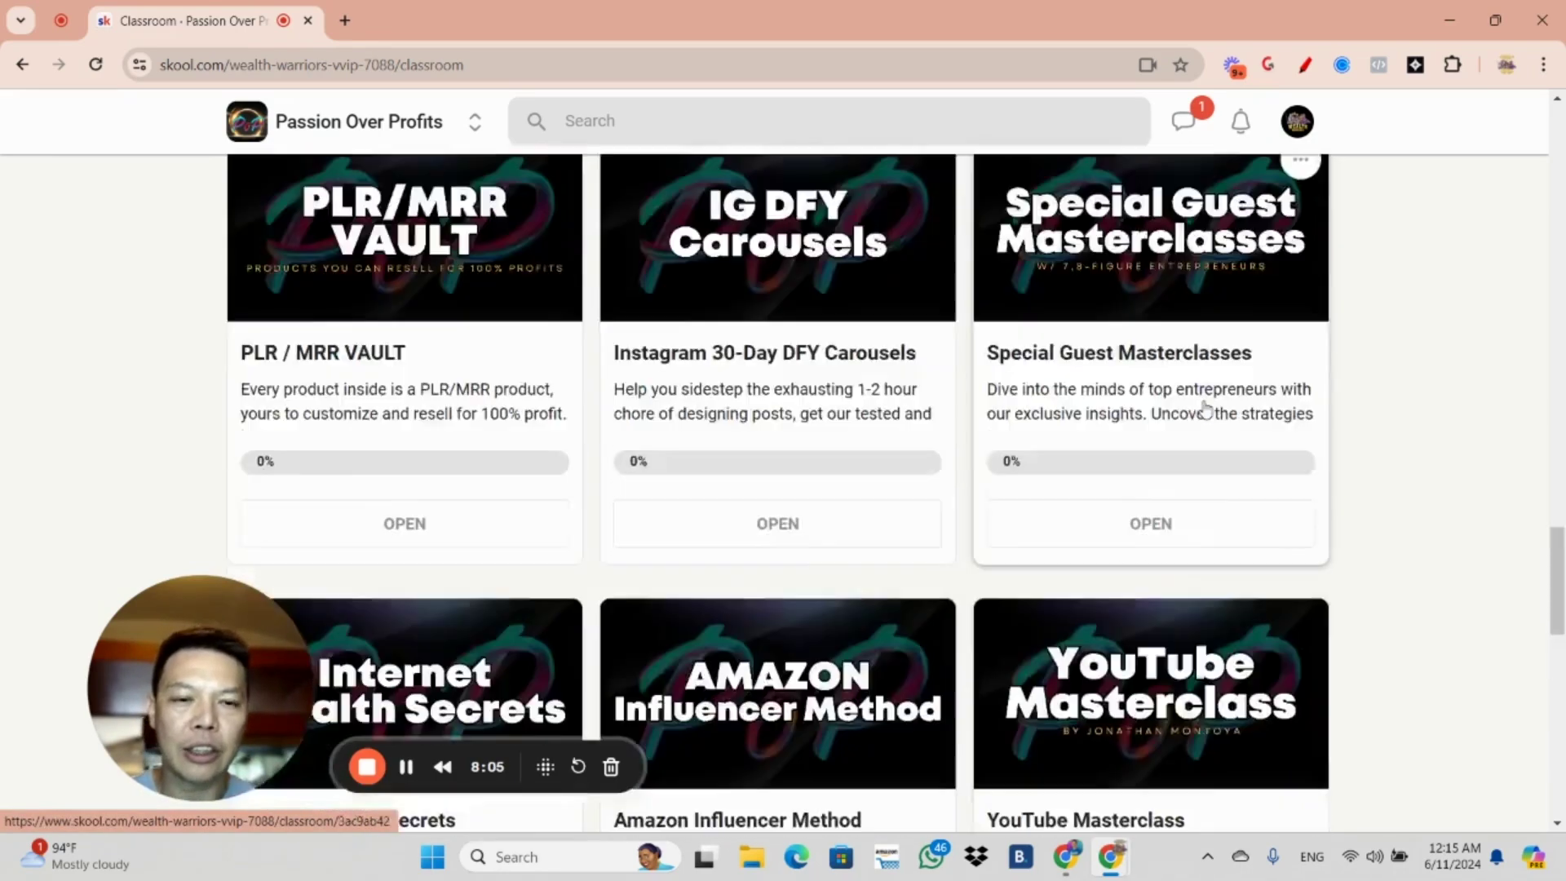
pyautogui.scroll(4, 1205, 410)
pyautogui.scroll(3, 1205, 410)
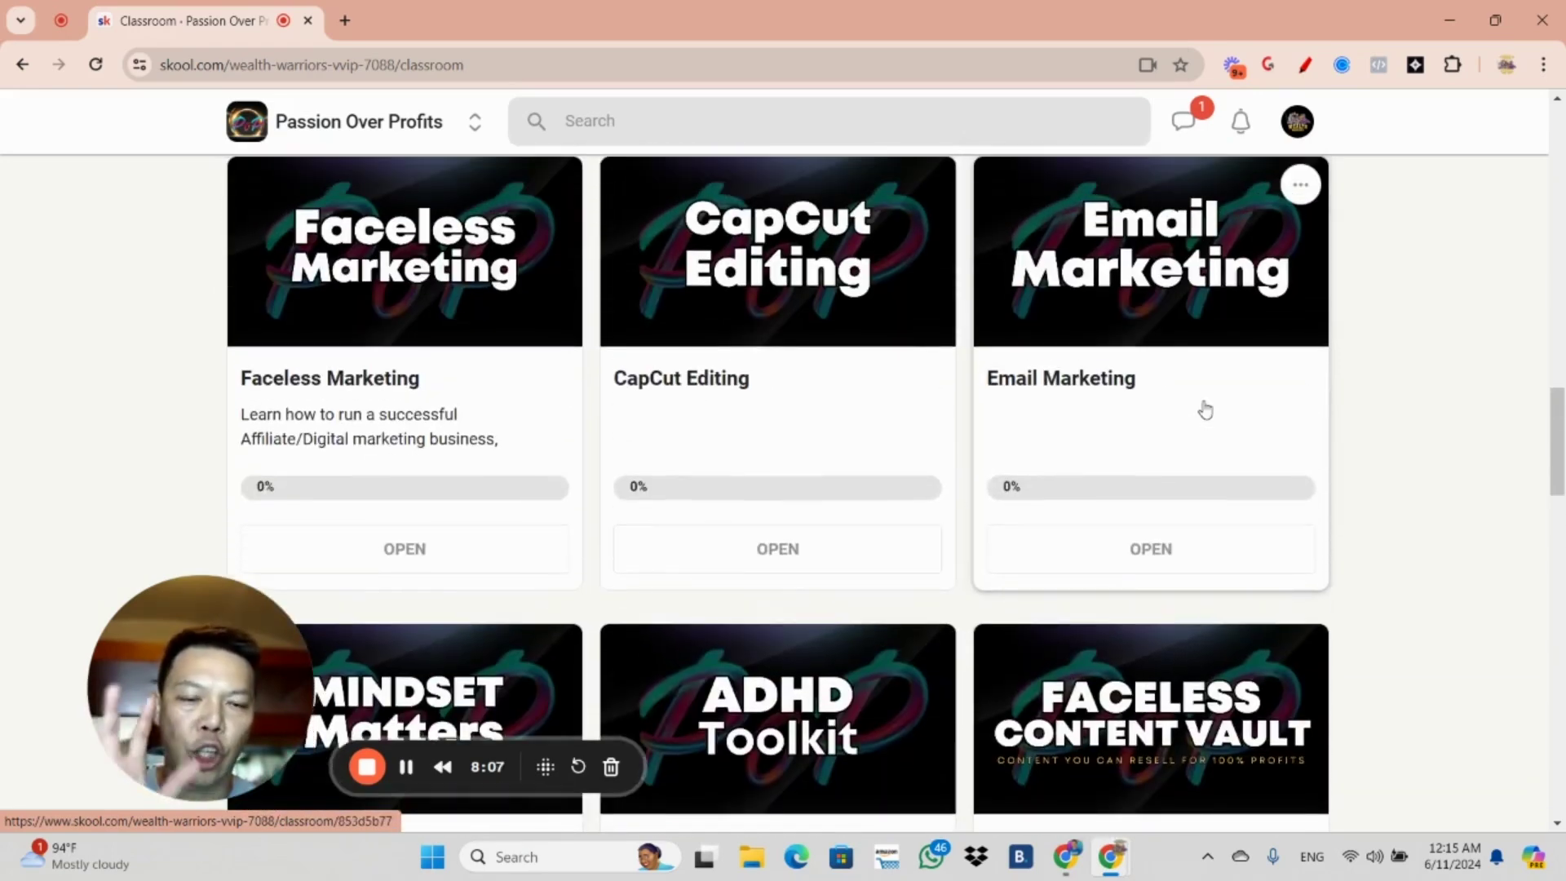
pyautogui.scroll(2, 1205, 411)
pyautogui.scroll(2, 1204, 410)
pyautogui.scroll(2, 1205, 410)
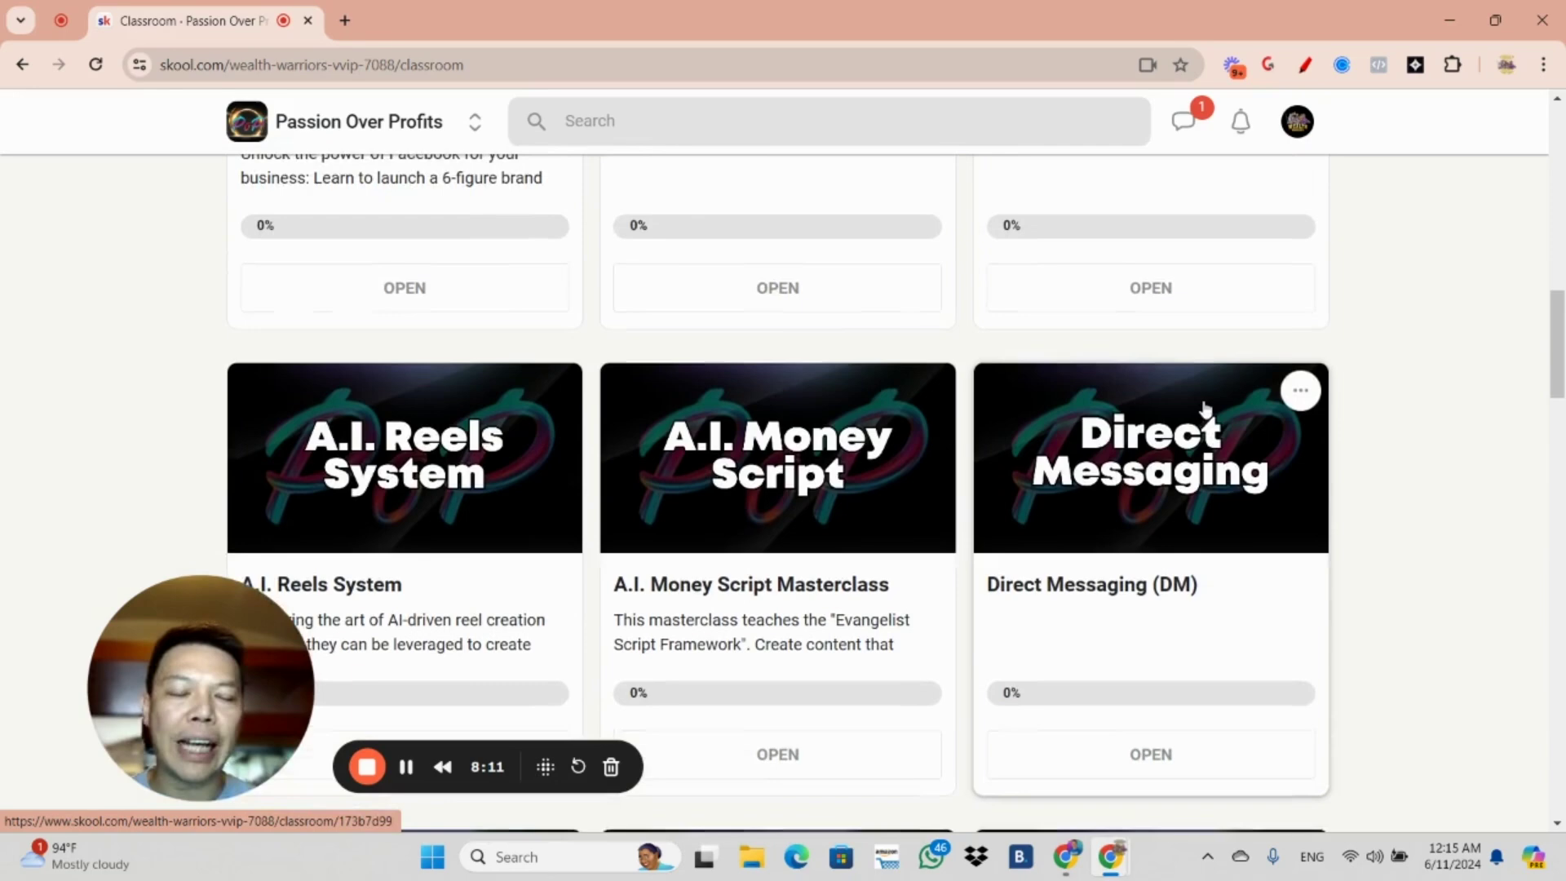
pyautogui.scroll(1, 1205, 410)
pyautogui.scroll(2, 1205, 409)
pyautogui.scroll(1, 1205, 410)
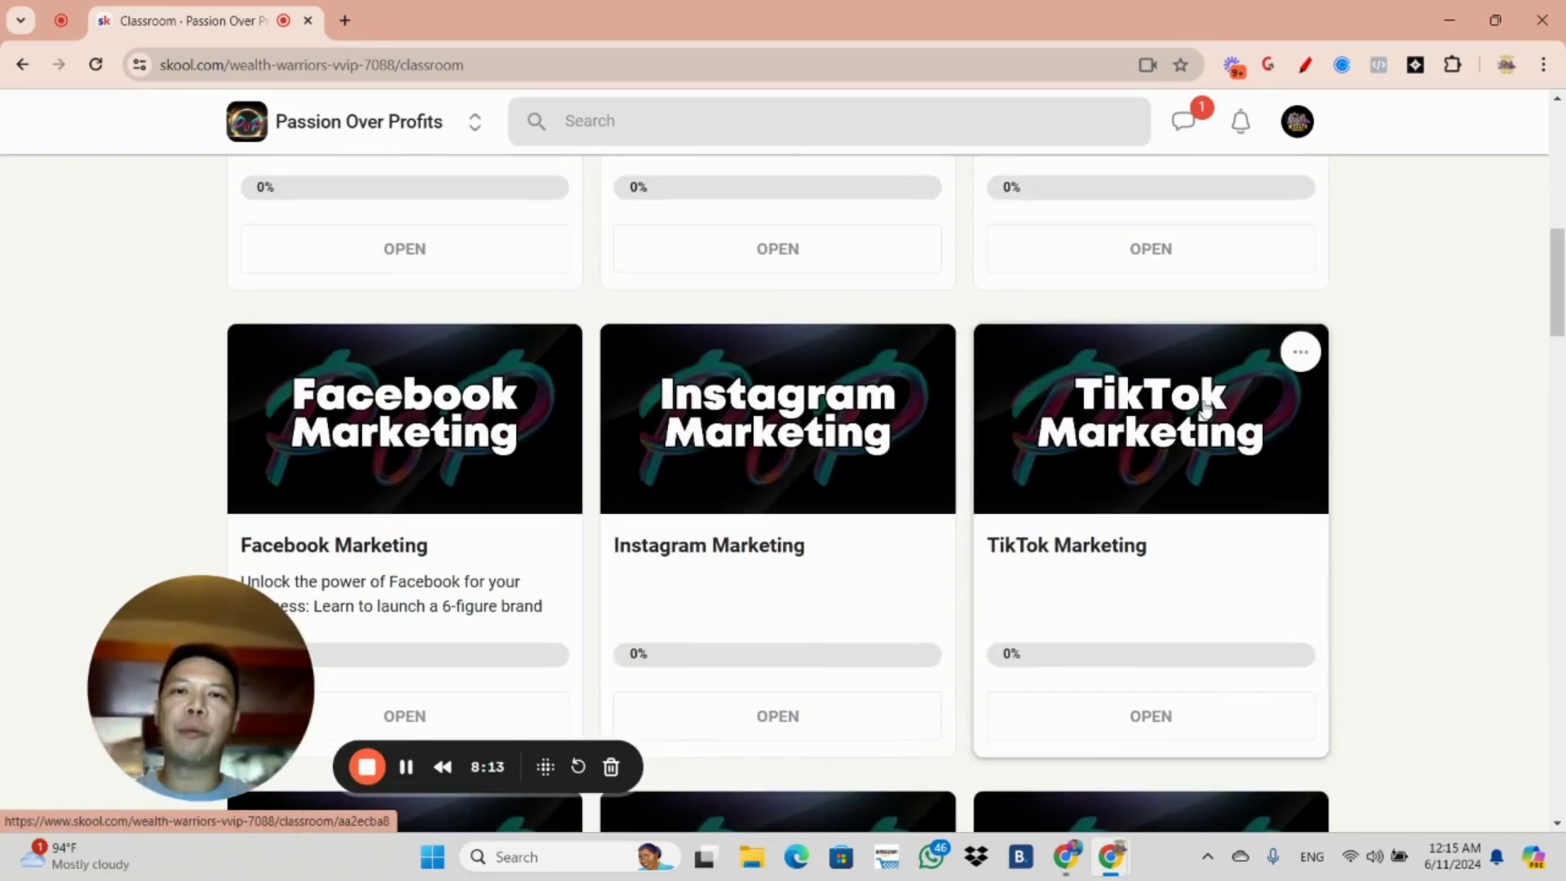